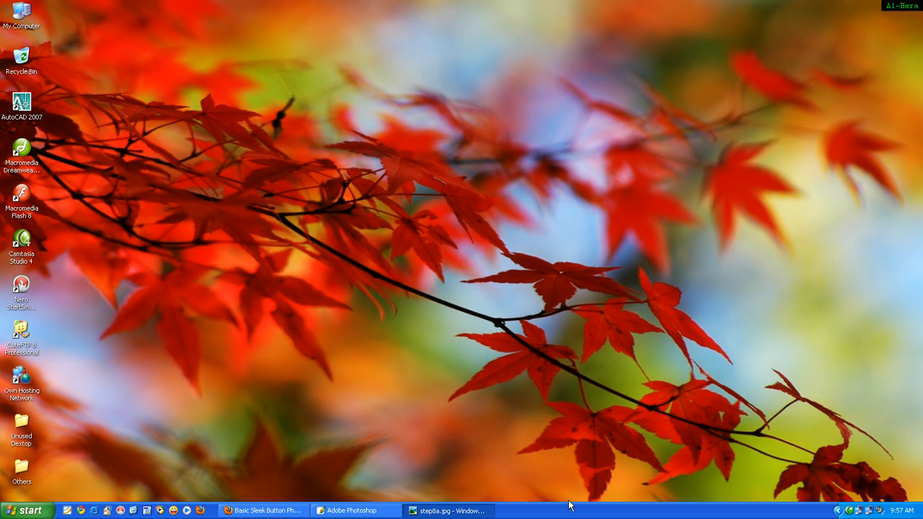
# Examine the finished button design in step8a.jpg and switch to Photoshop.
pyautogui.click(446, 510)
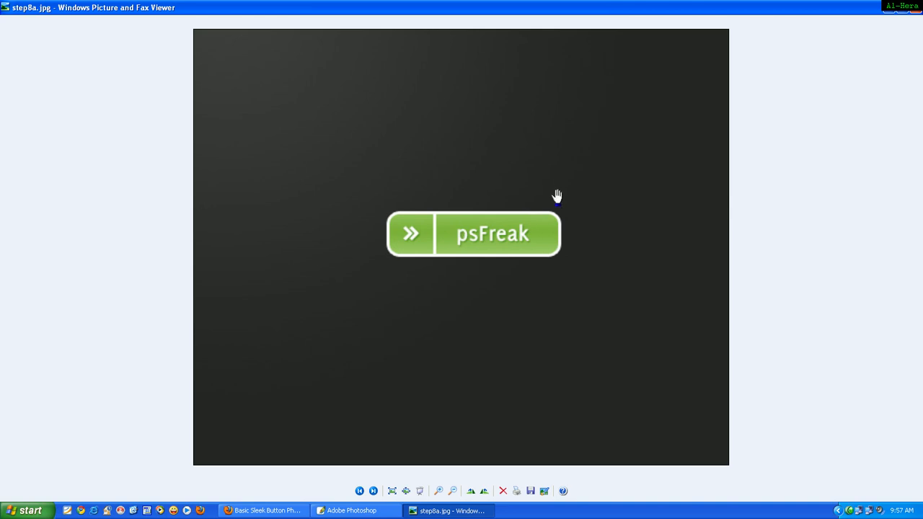
pyautogui.click(437, 510)
pyautogui.click(373, 511)
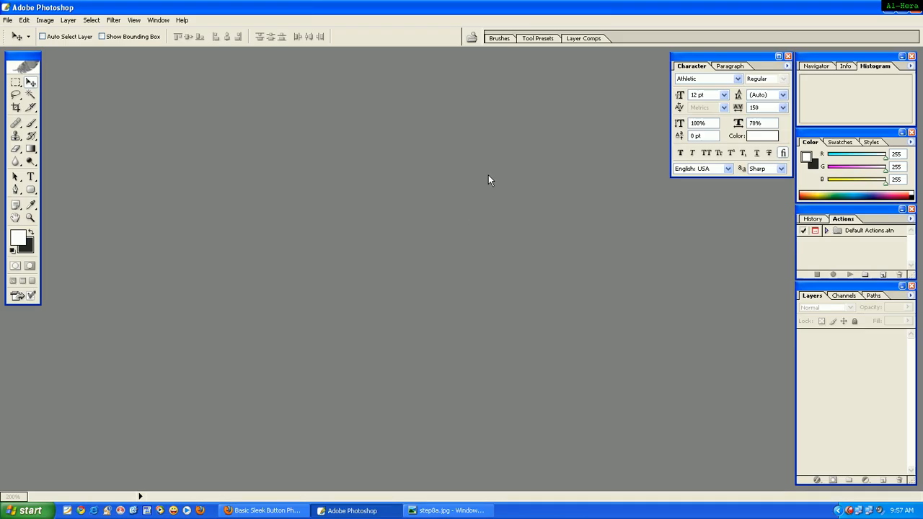
# Create a new 540 × 440 pixel document at 300 pixels/inch in 8-bit RGB Color with white background contents.
pyautogui.click(7, 20)
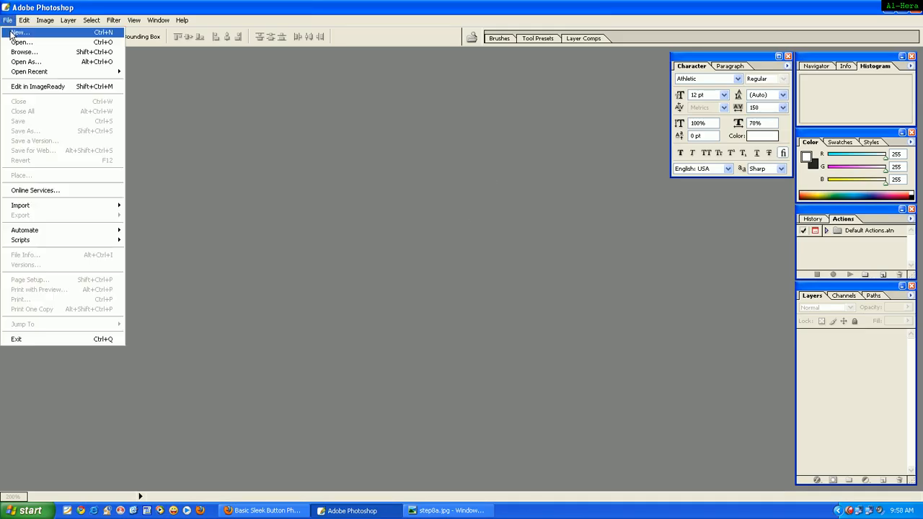
pyautogui.click(12, 35)
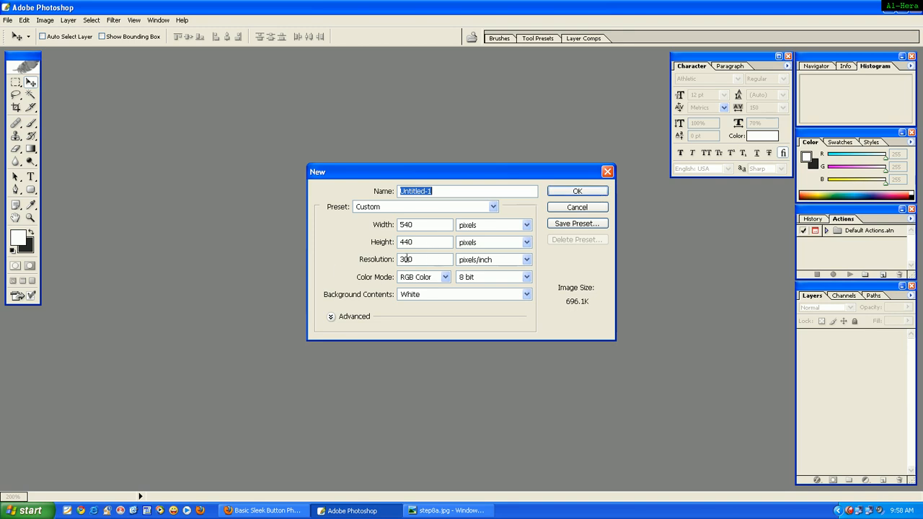
pyautogui.moveTo(431, 258); pyautogui.dragTo(375, 261)
pyautogui.click(569, 191)
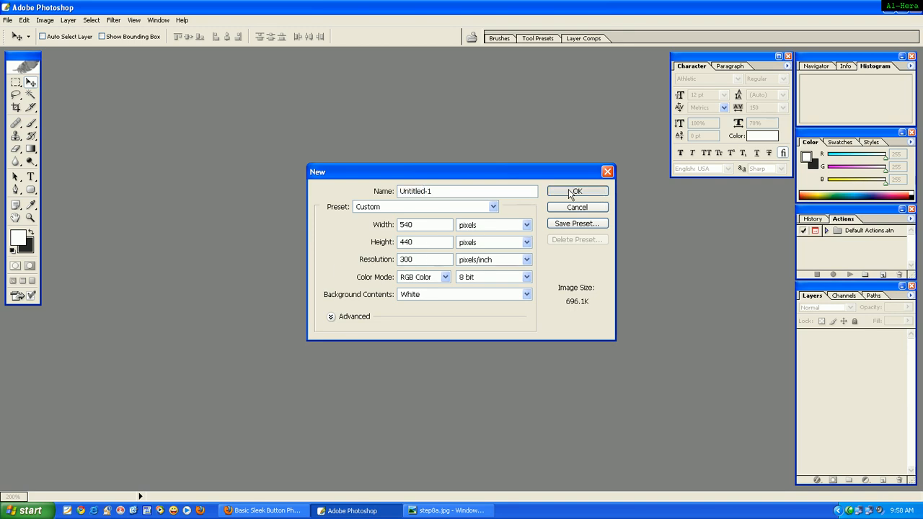
pyautogui.click(346, 57)
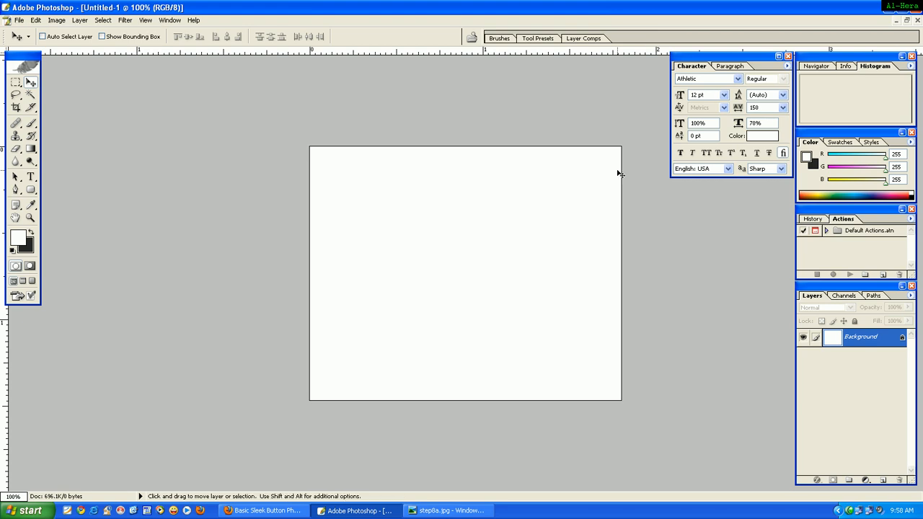
# Fill the background layer with the dark grey background color and check its hex value 262626 in the Color Picker.
pyautogui.hotkey('ctrl', 'BackSpace')
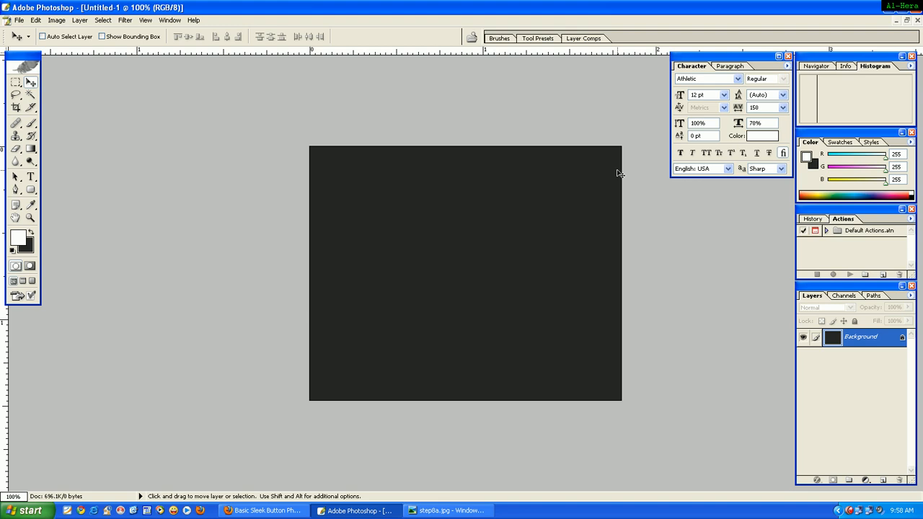
pyautogui.click(27, 246)
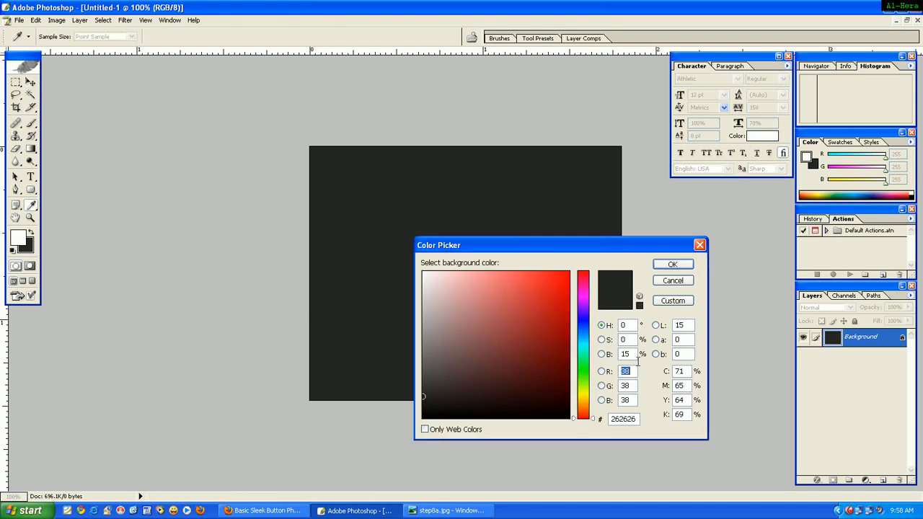
pyautogui.click(671, 264)
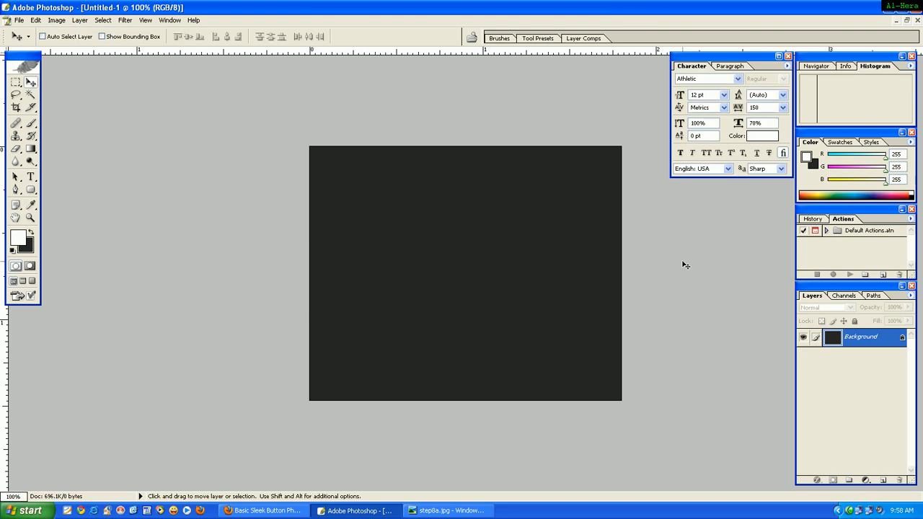
# Draw a wide white rounded rectangle with a 10 px corner radius in the middle of the canvas.
pyautogui.click(31, 190)
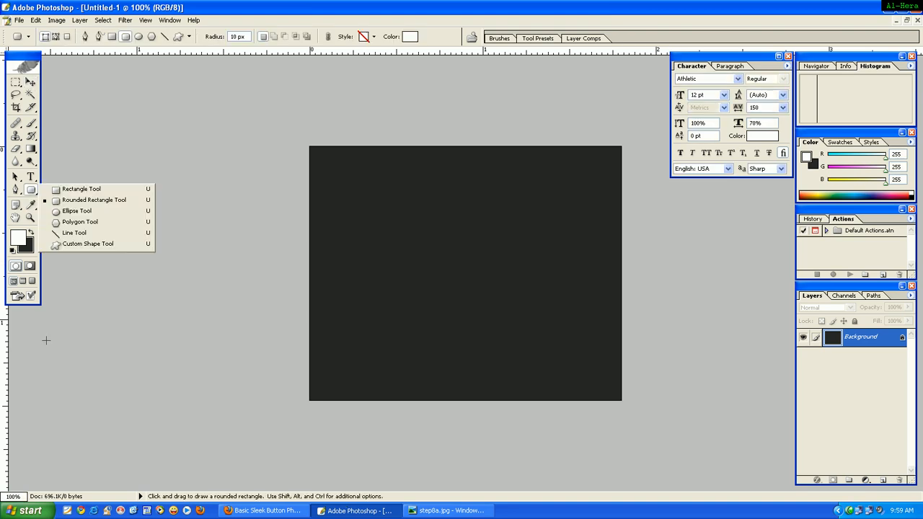
pyautogui.click(75, 201)
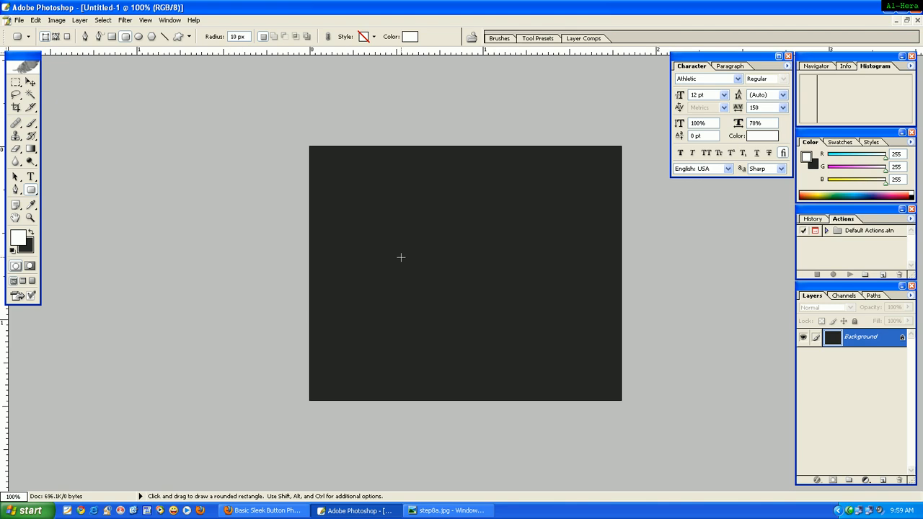
pyautogui.moveTo(391, 260); pyautogui.dragTo(516, 287)
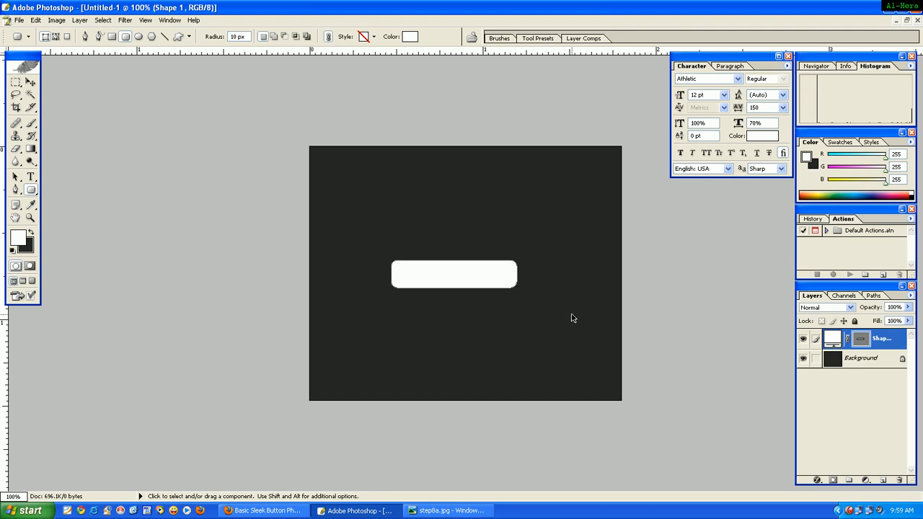
# Make a new anti-aliased selection from the rounded rectangle's path with a feather radius of 0 pixels.
pyautogui.hotkey('ctrl', '+')
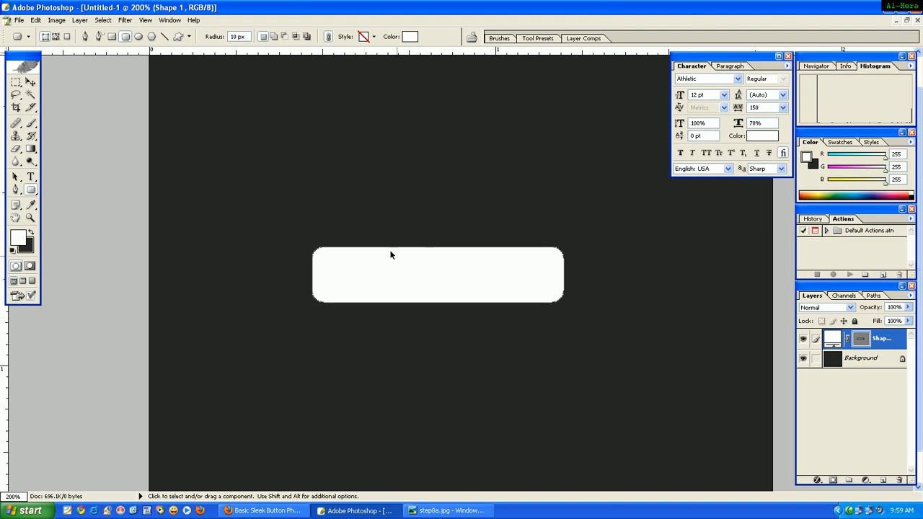
pyautogui.rightClick(453, 268)
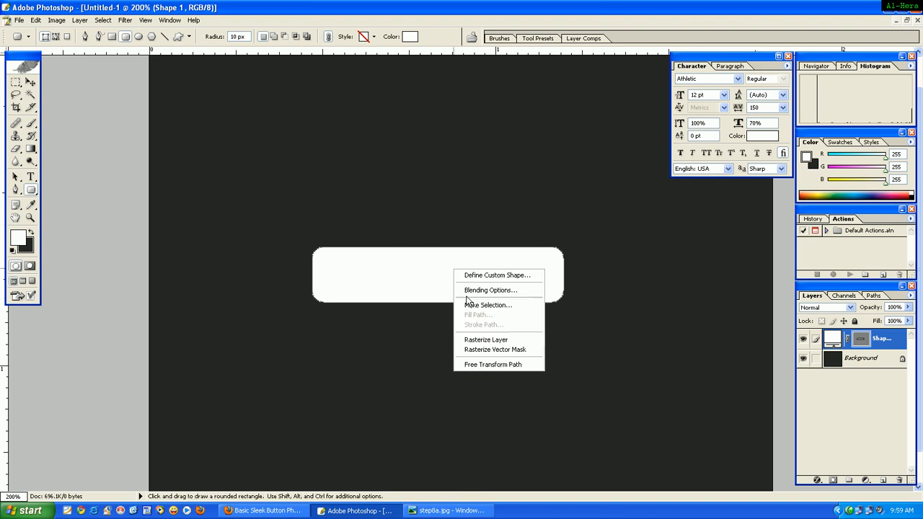
pyautogui.click(501, 304)
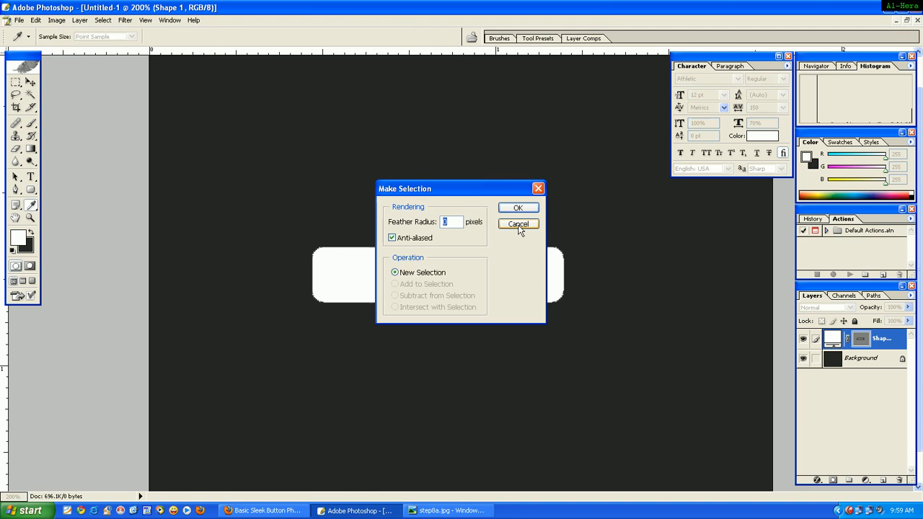
pyautogui.click(534, 210)
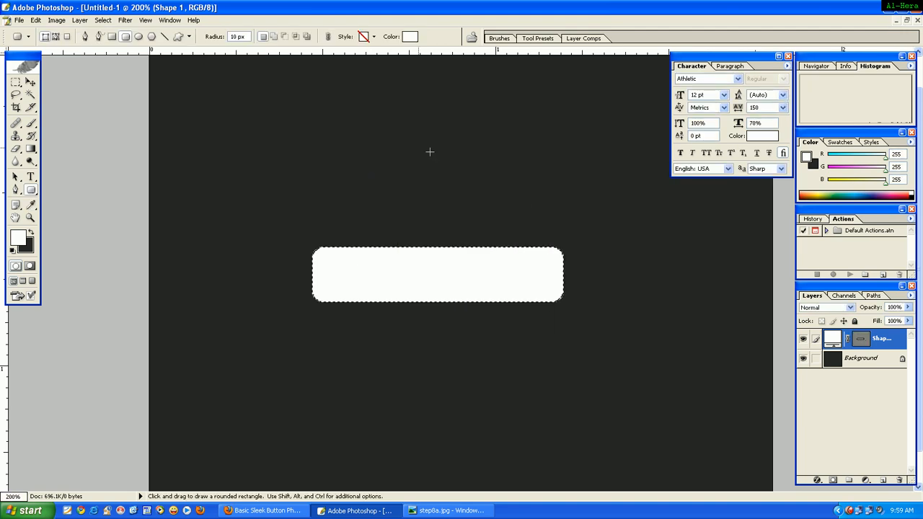
# Add a linear Gradient Overlay to the rounded rectangle and set the gradient's starting color stop to 7ebe3e.
pyautogui.click(80, 20)
pyautogui.moveTo(114, 77)
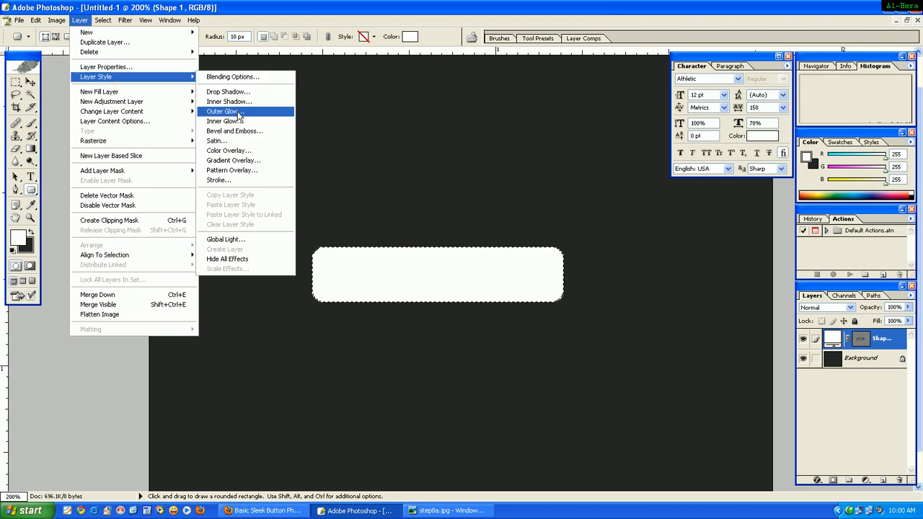
pyautogui.click(241, 160)
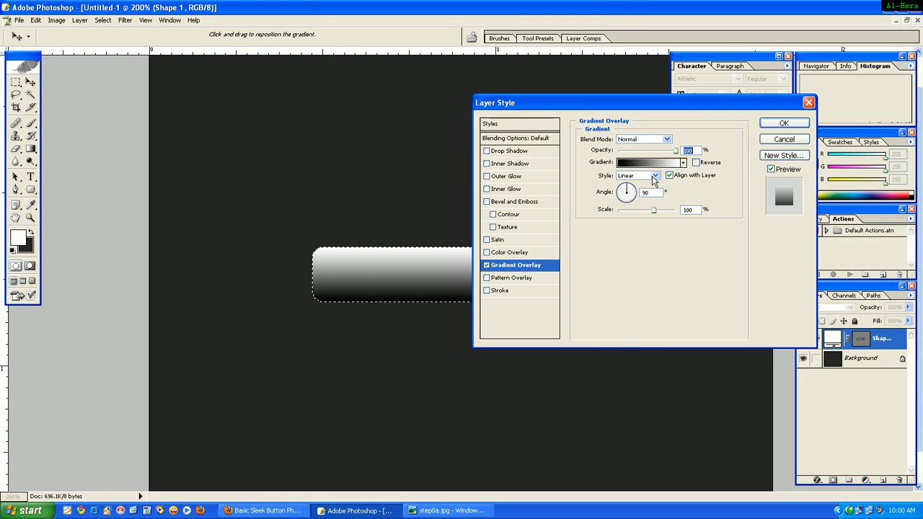
pyautogui.click(656, 164)
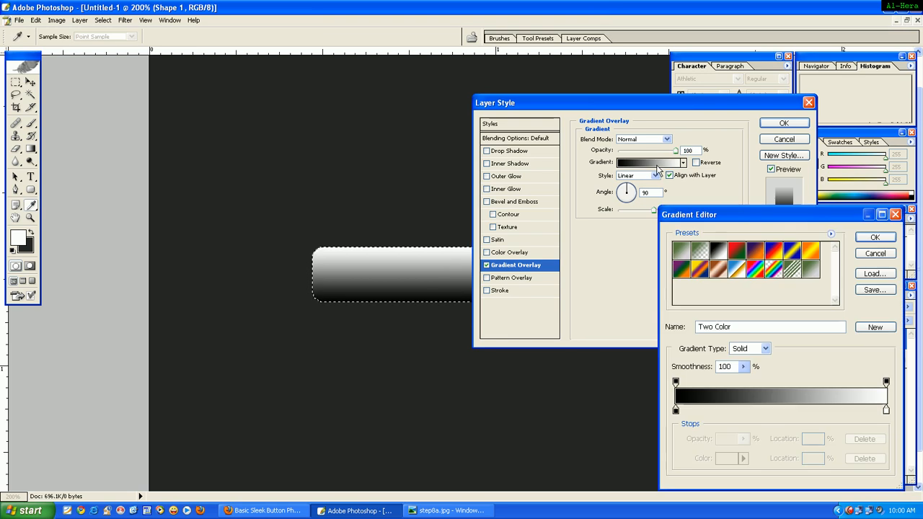
pyautogui.click(676, 410)
pyautogui.doubleClick(675, 410)
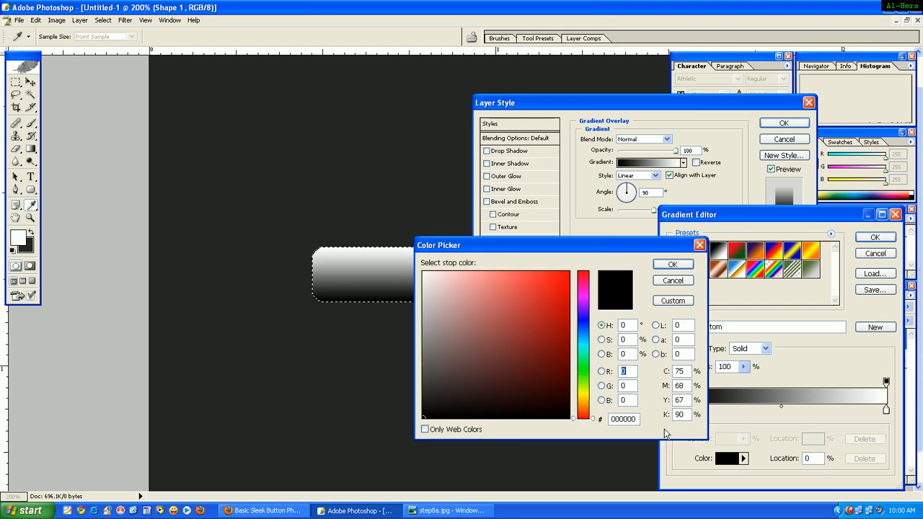
pyautogui.doubleClick(635, 418)
pyautogui.write('7e')
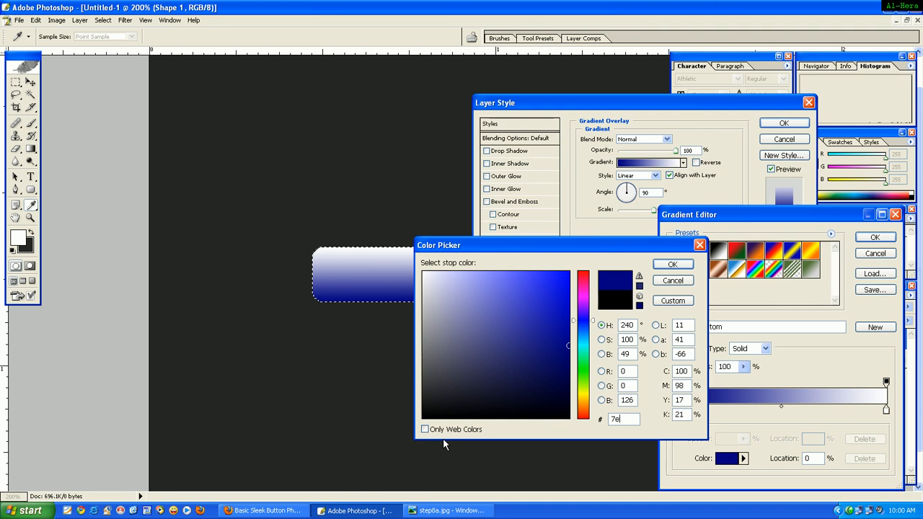
pyautogui.write('be')
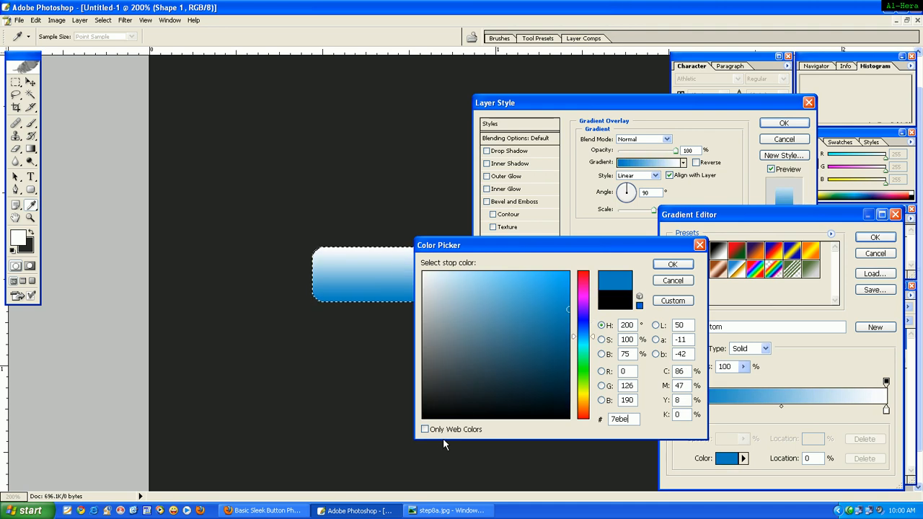
pyautogui.write('3e')
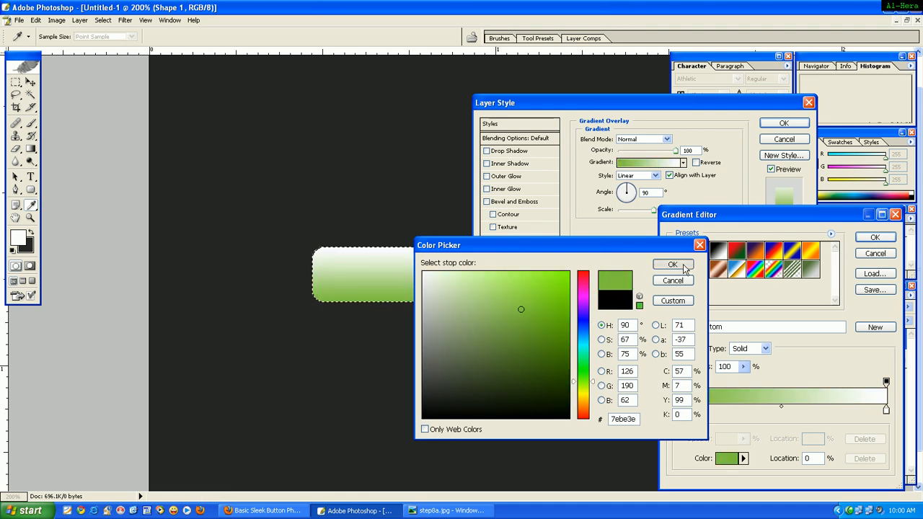
pyautogui.click(684, 268)
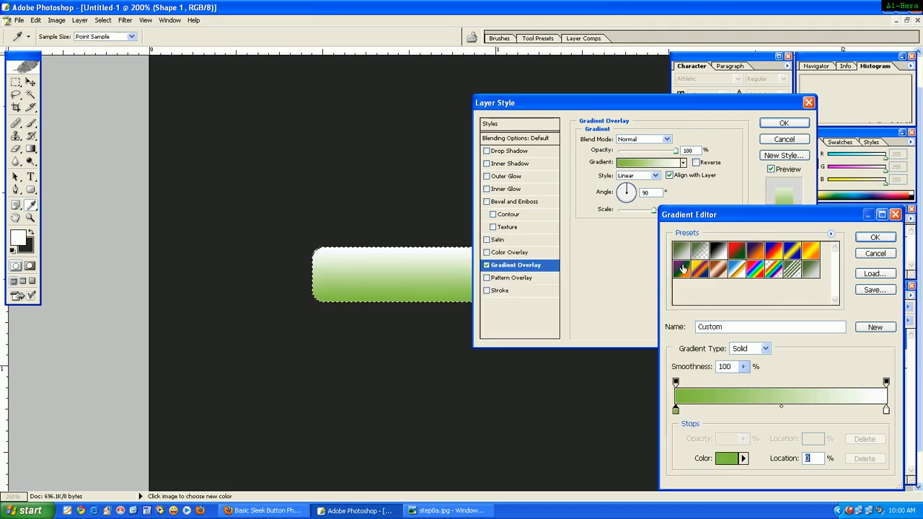
# Set the gradient's end color stop to a8da77 and apply the Gradient Overlay to the rounded rectangle.
pyautogui.doubleClick(886, 410)
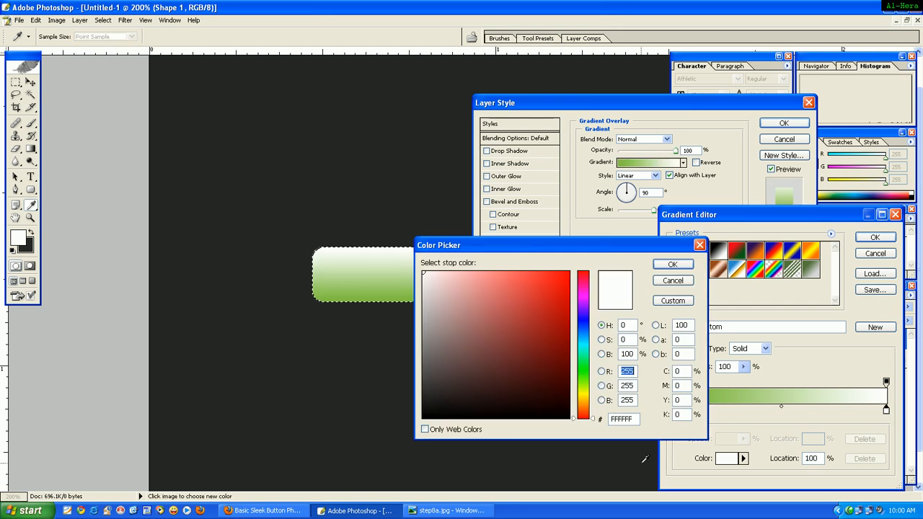
pyautogui.moveTo(637, 419); pyautogui.dragTo(612, 419)
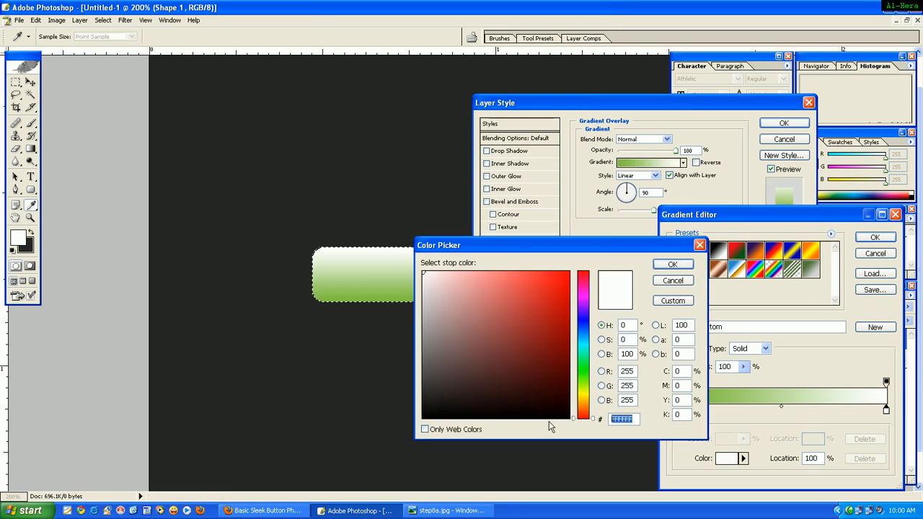
pyautogui.write('a')
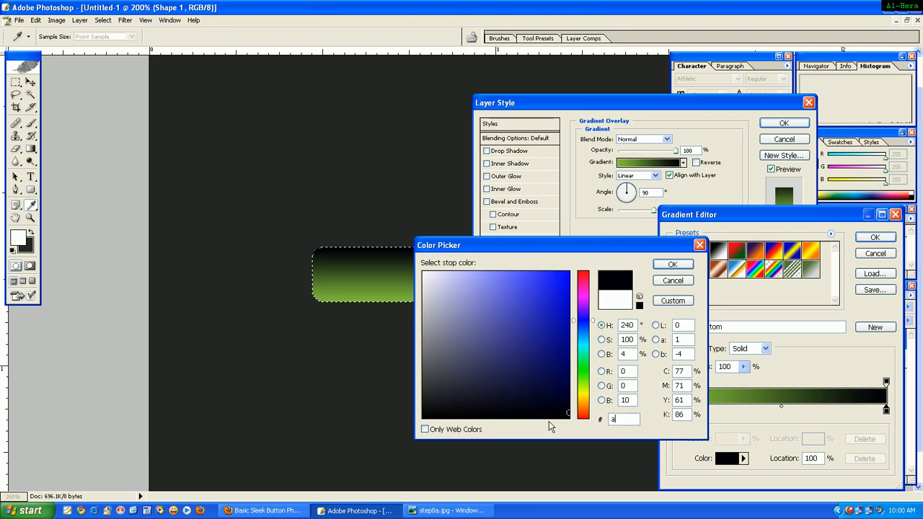
pyautogui.write('8d')
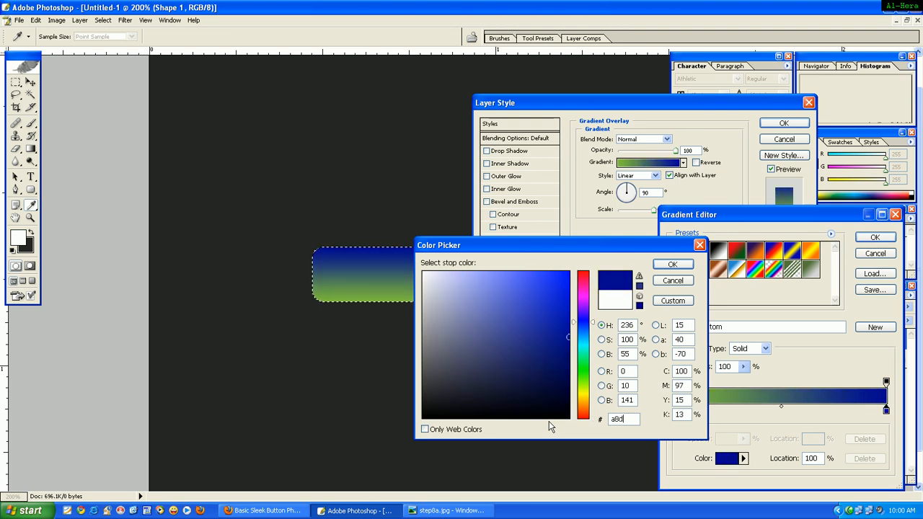
pyautogui.write('a77')
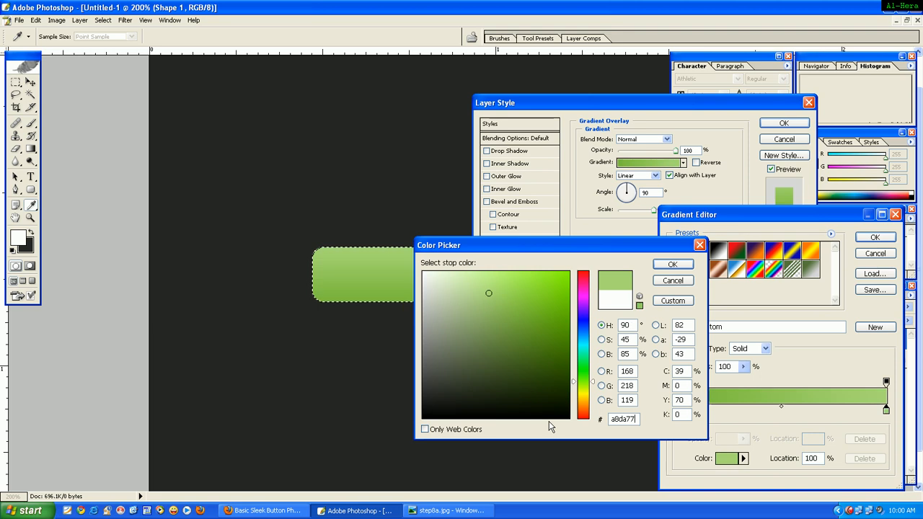
pyautogui.click(670, 265)
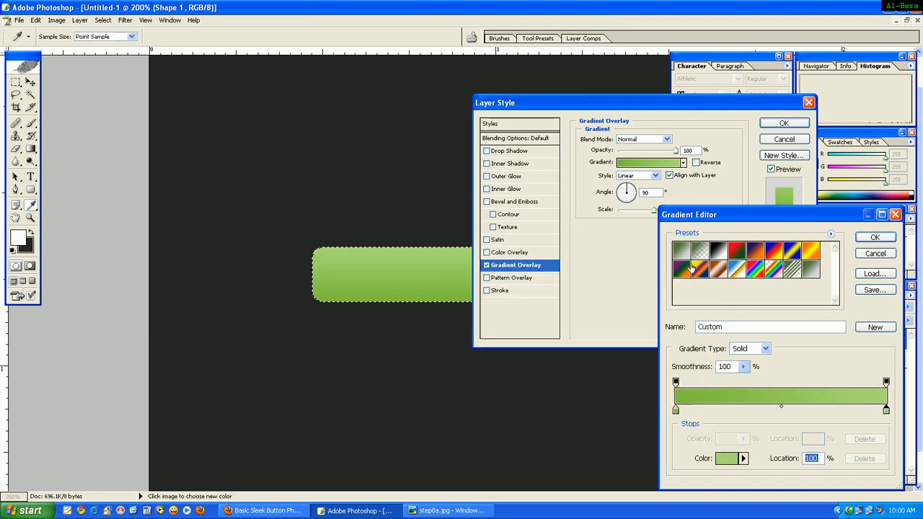
pyautogui.click(887, 240)
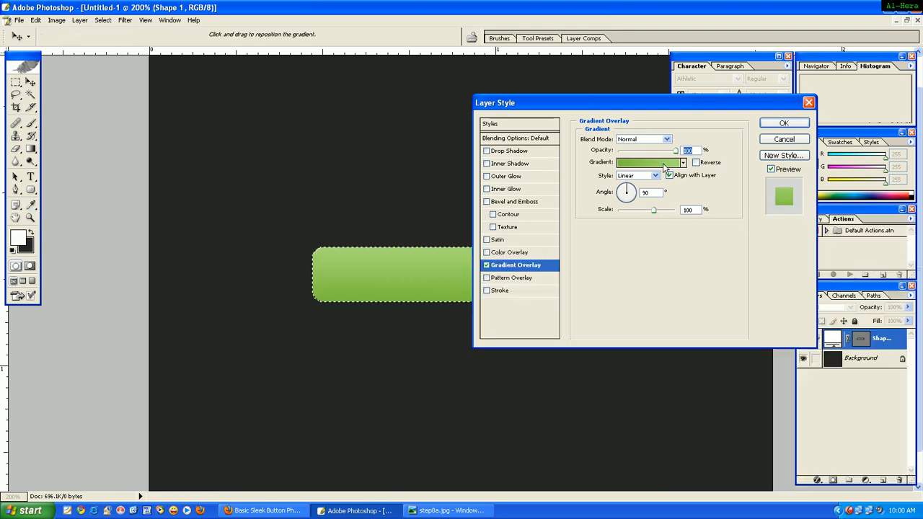
pyautogui.click(801, 126)
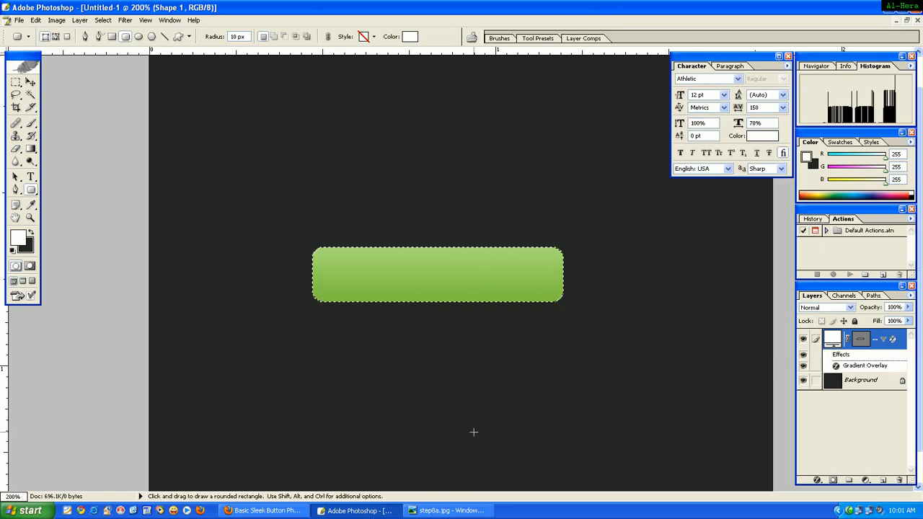
# Clear the selection and add a 3 px outside Stroke in white (ffffff) to the rounded rectangle.
pyautogui.press('ctrl')
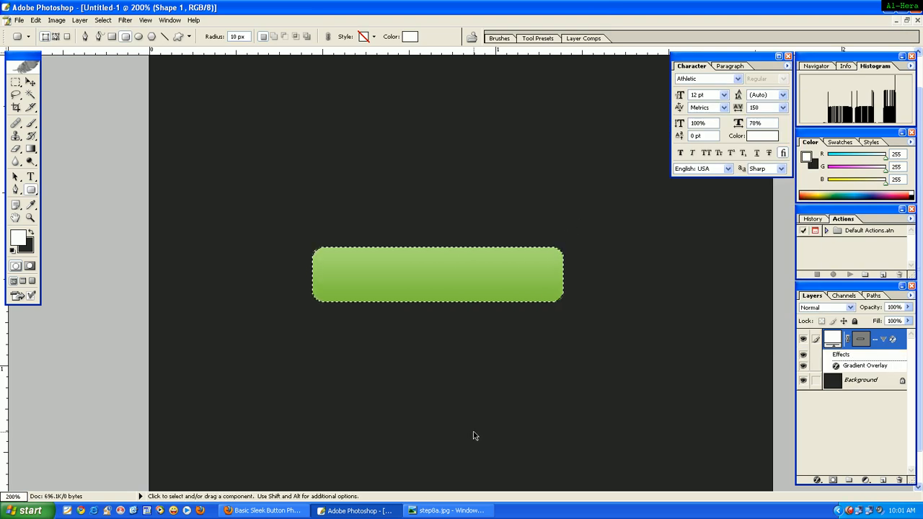
pyautogui.keyDown('ctrl'); pyautogui.click(473, 431); pyautogui.keyUp('ctrl')
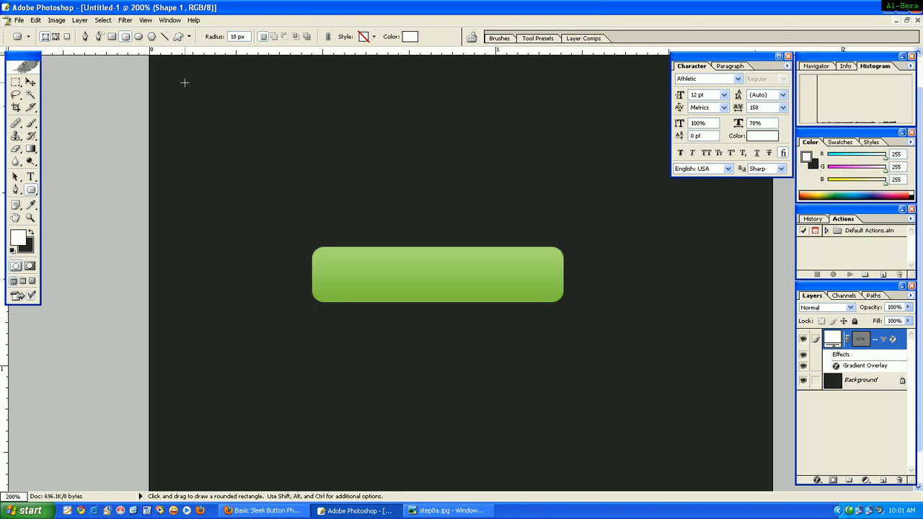
pyautogui.click(79, 20)
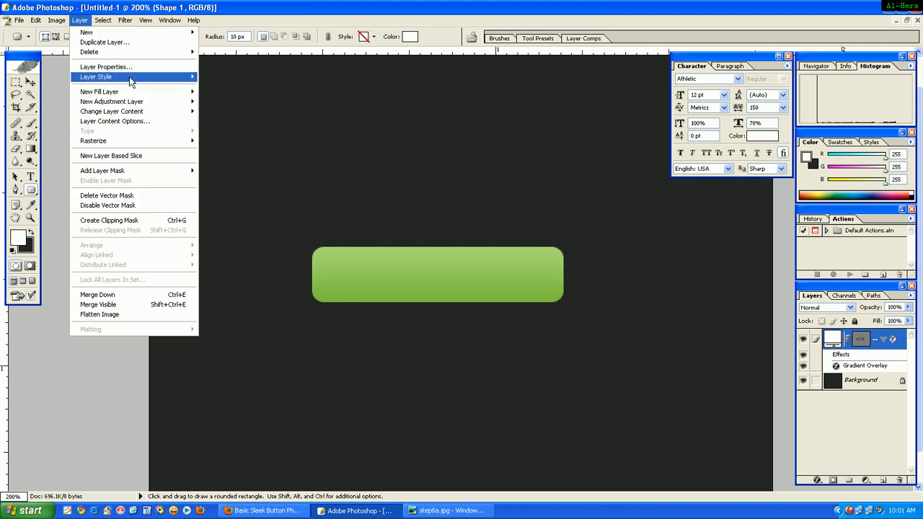
pyautogui.moveTo(166, 80)
pyautogui.click(256, 181)
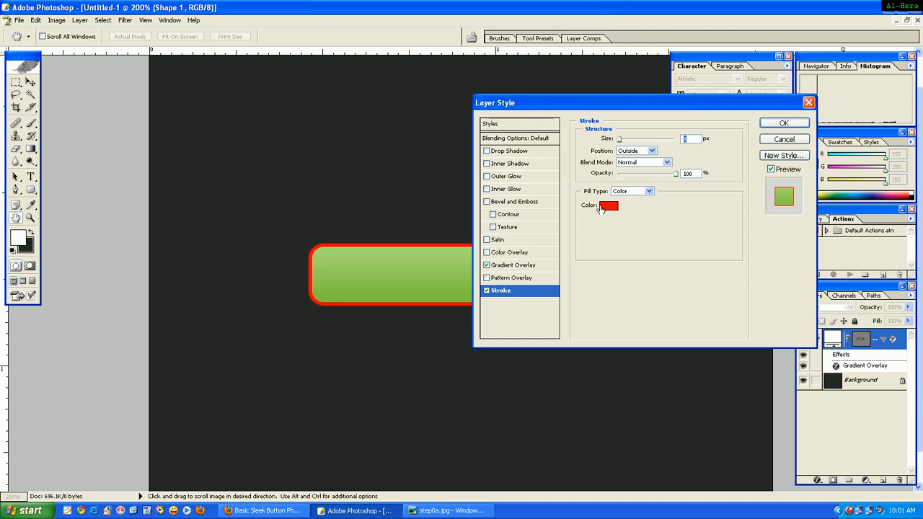
pyautogui.click(607, 206)
pyautogui.doubleClick(624, 418)
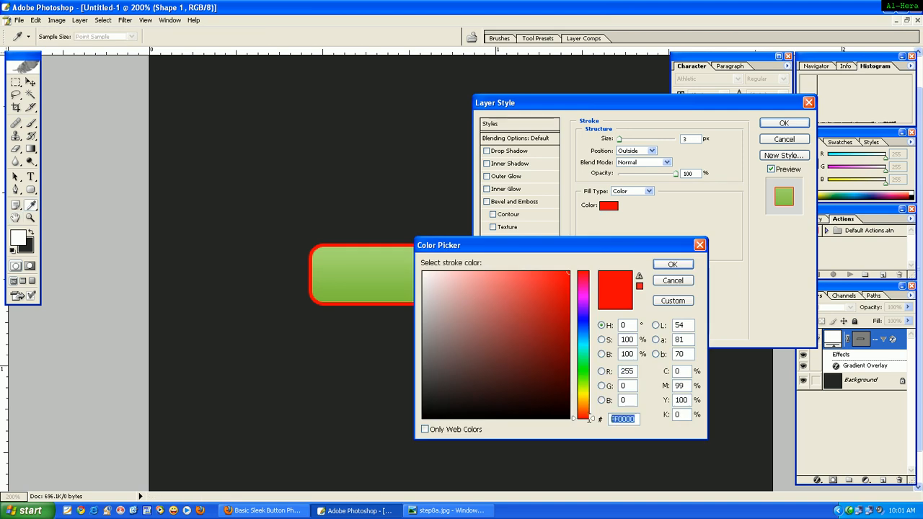
pyautogui.write('ffffff')
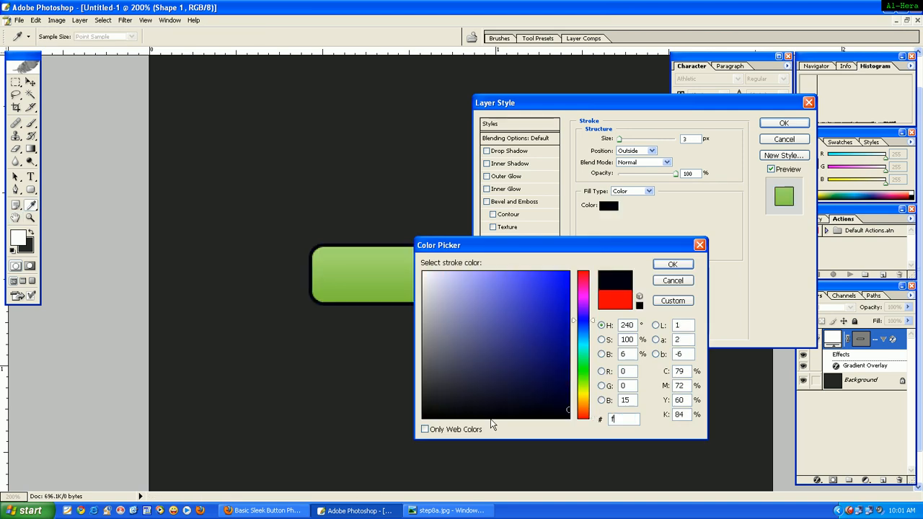
pyautogui.click(672, 263)
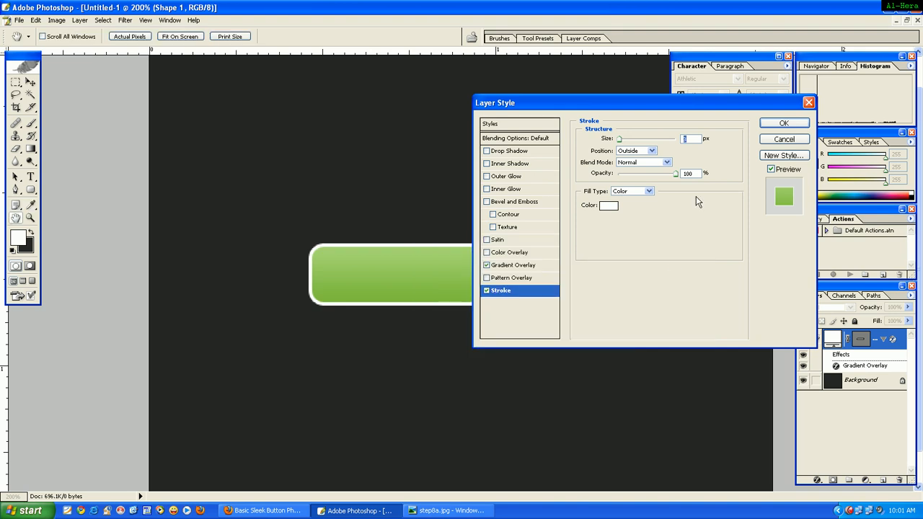
pyautogui.click(784, 124)
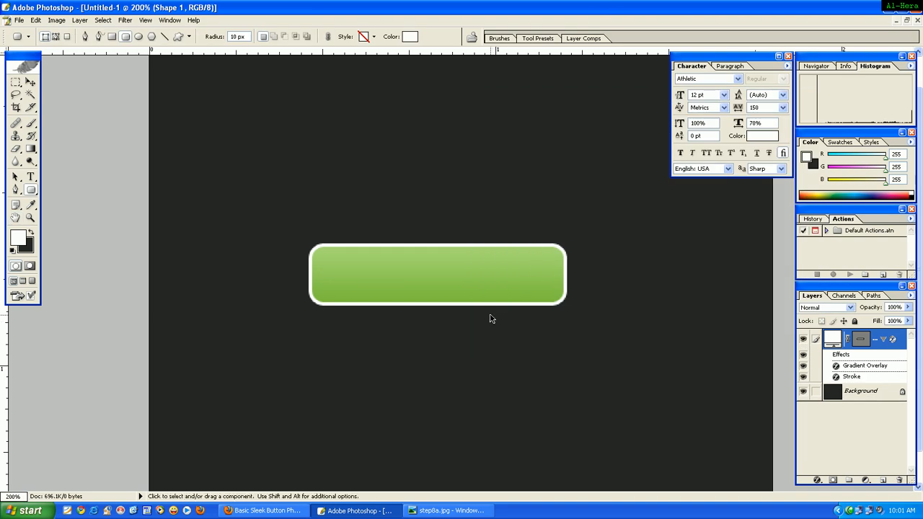
# On a new layer, fill a narrow full-height vertical strip with white, slightly over a quarter of the way across the button from its left edge.
pyautogui.click(85, 24)
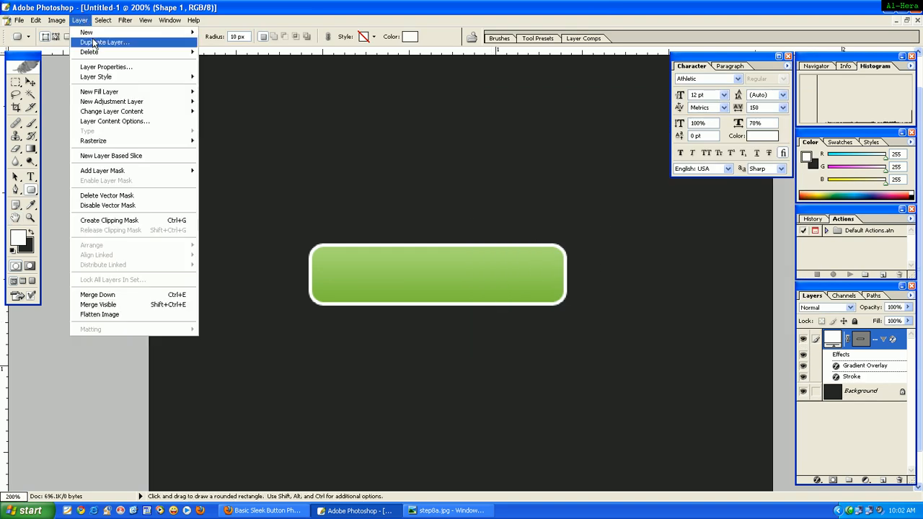
pyautogui.moveTo(108, 33)
pyautogui.click(214, 32)
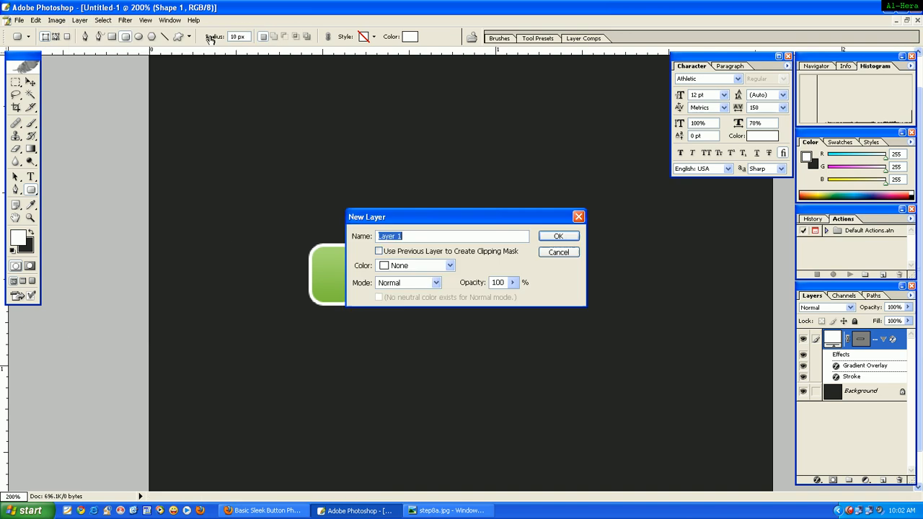
pyautogui.click(558, 237)
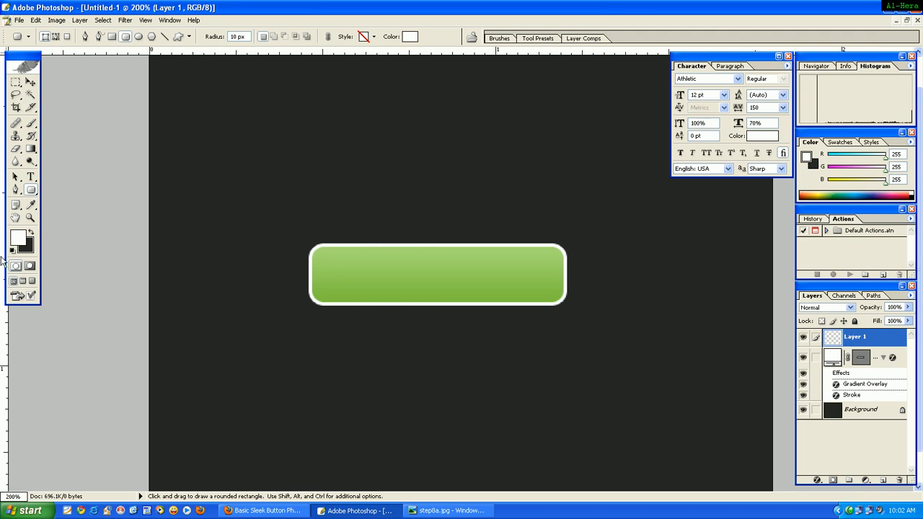
pyautogui.click(19, 88)
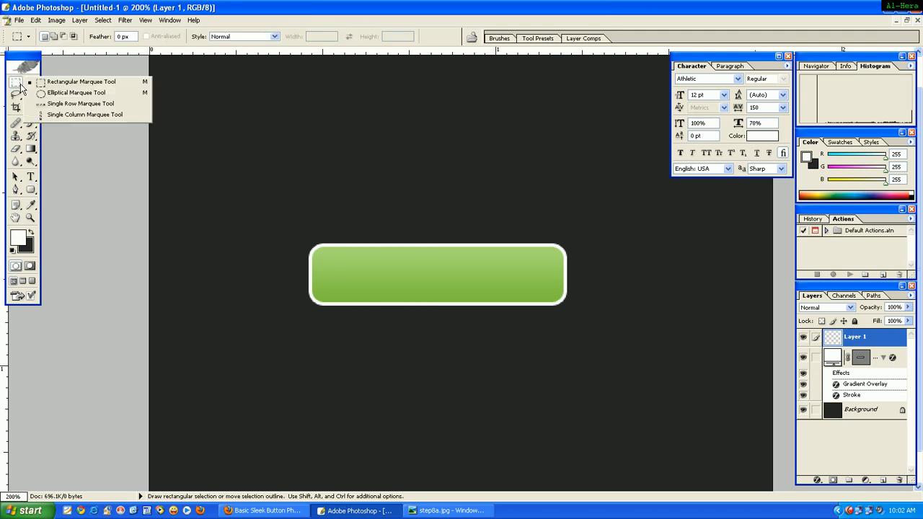
pyautogui.click(45, 84)
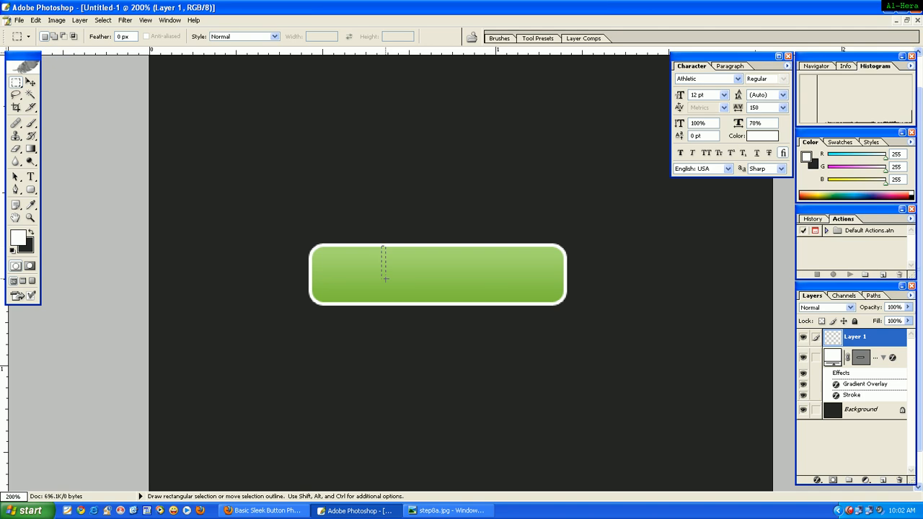
pyautogui.moveTo(386, 279); pyautogui.dragTo(383, 304)
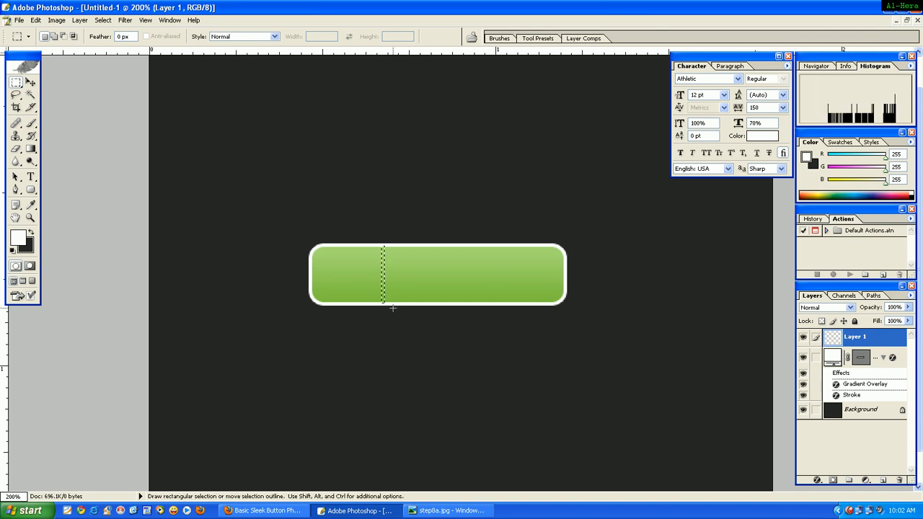
pyautogui.hotkey('alt', 'BackSpace')
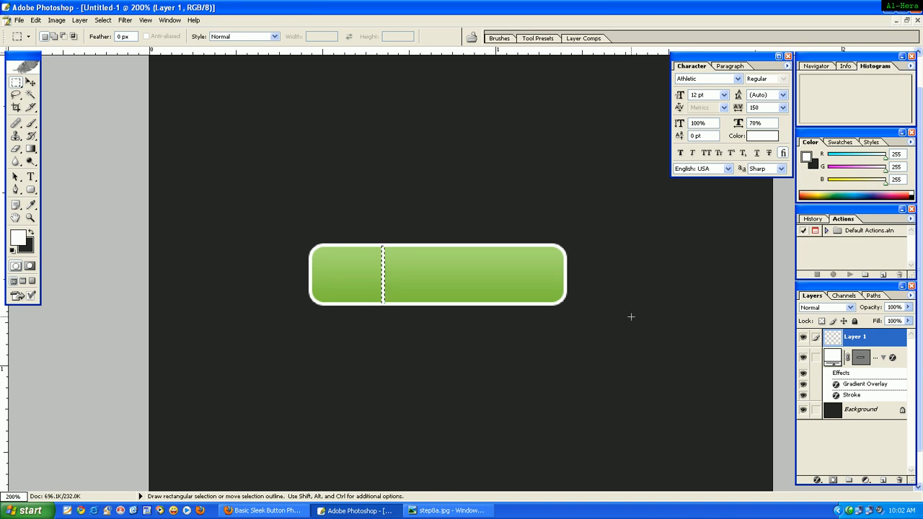
# Add the white text ">>" in 12 pt Athletic and centre it in the button's small left section.
pyautogui.click(31, 177)
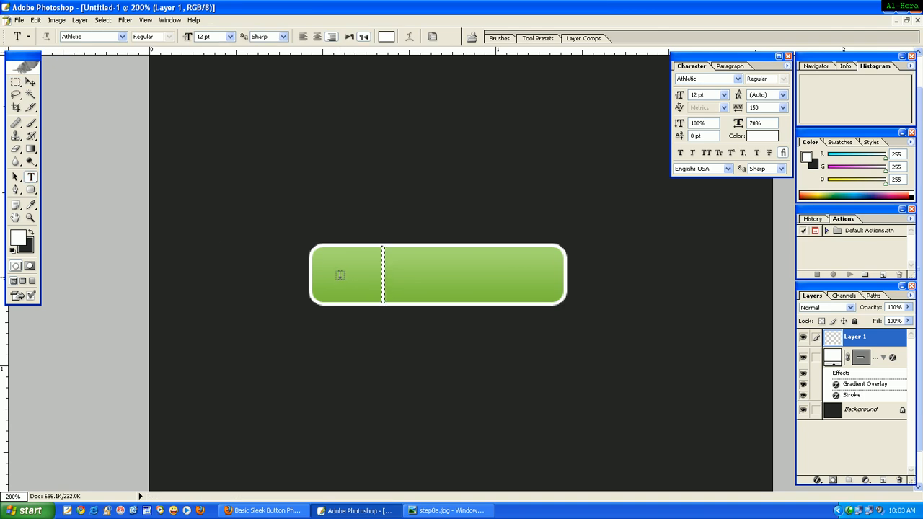
pyautogui.click(343, 276)
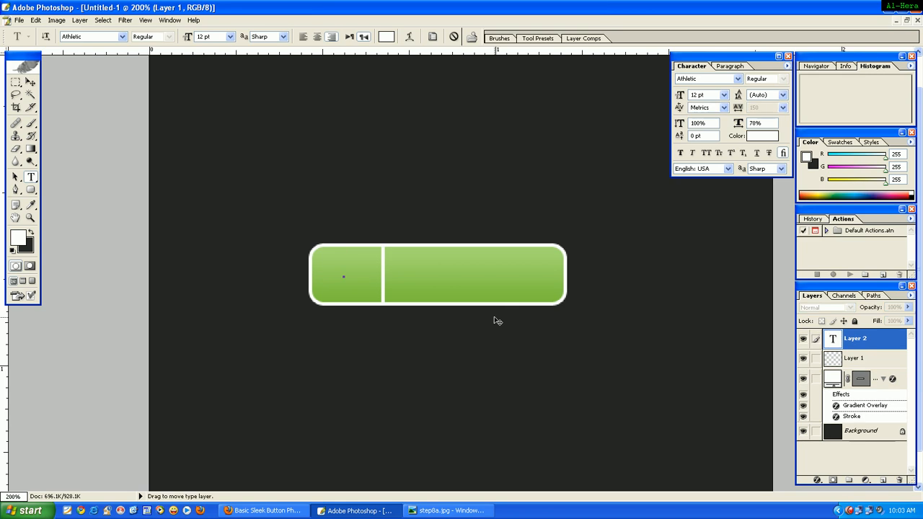
pyautogui.write('>>')
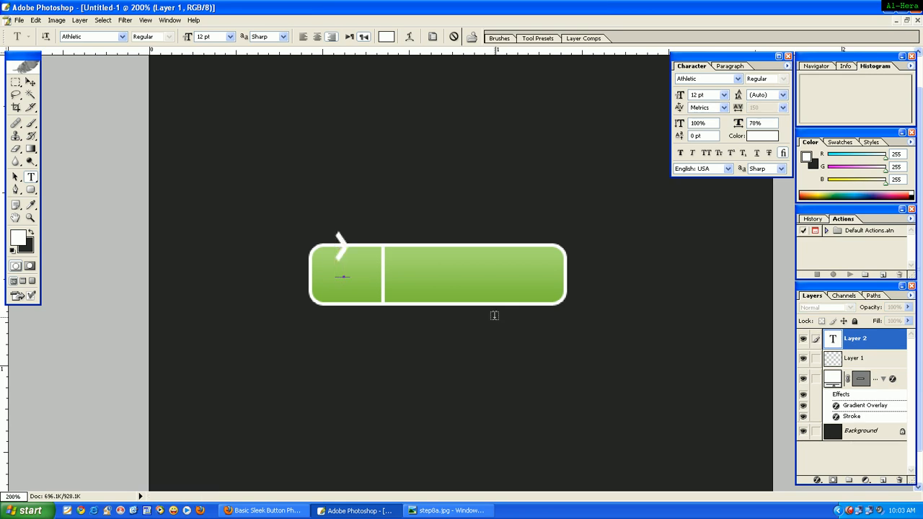
pyautogui.click(30, 81)
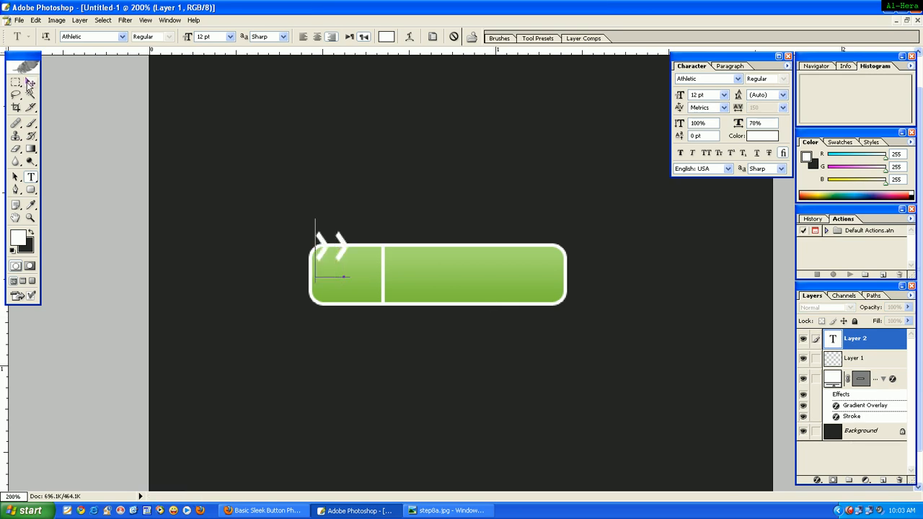
pyautogui.moveTo(328, 244); pyautogui.dragTo(342, 273)
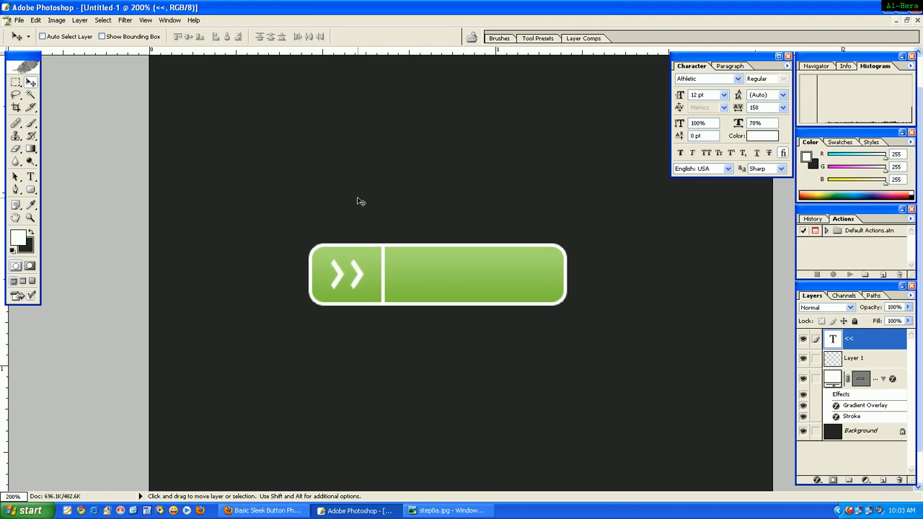
# Add a Drop Shadow to the ">>" text with Soft Light blend mode and the opacity raised close to its maximum.
pyautogui.click(84, 24)
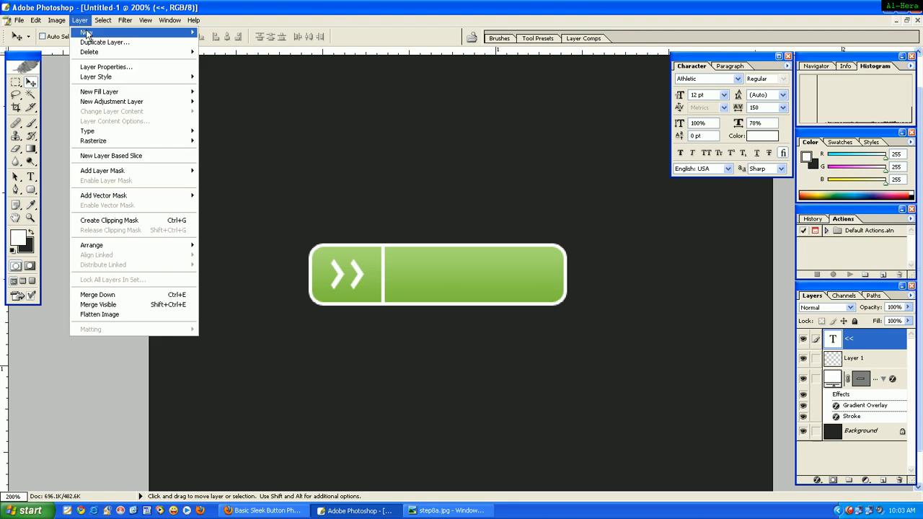
pyautogui.moveTo(117, 78)
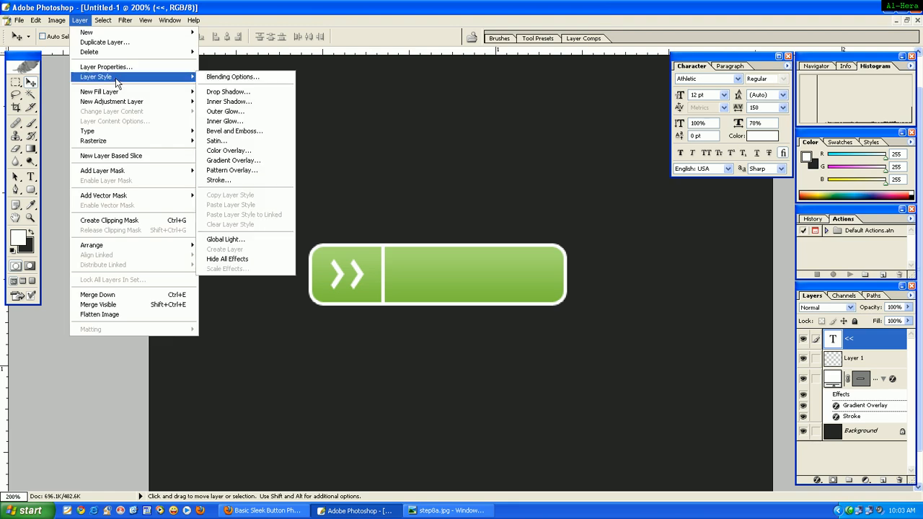
pyautogui.click(231, 92)
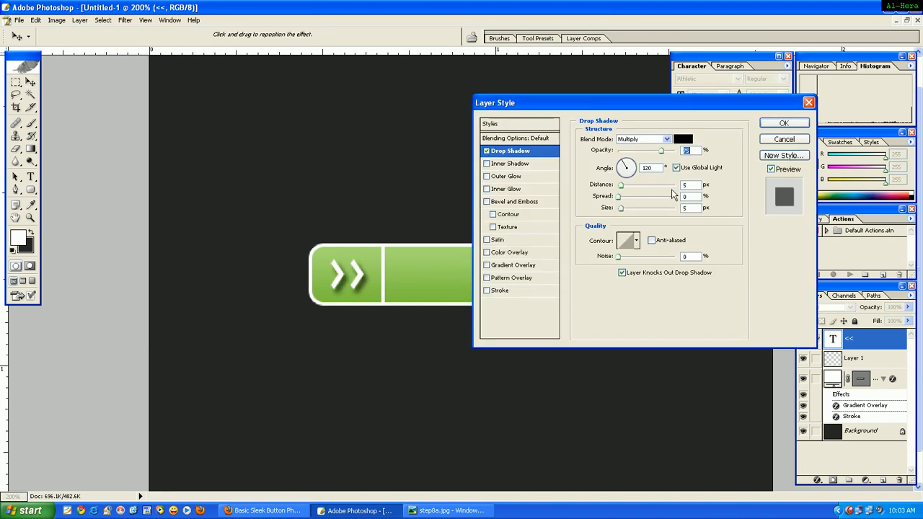
pyautogui.click(667, 139)
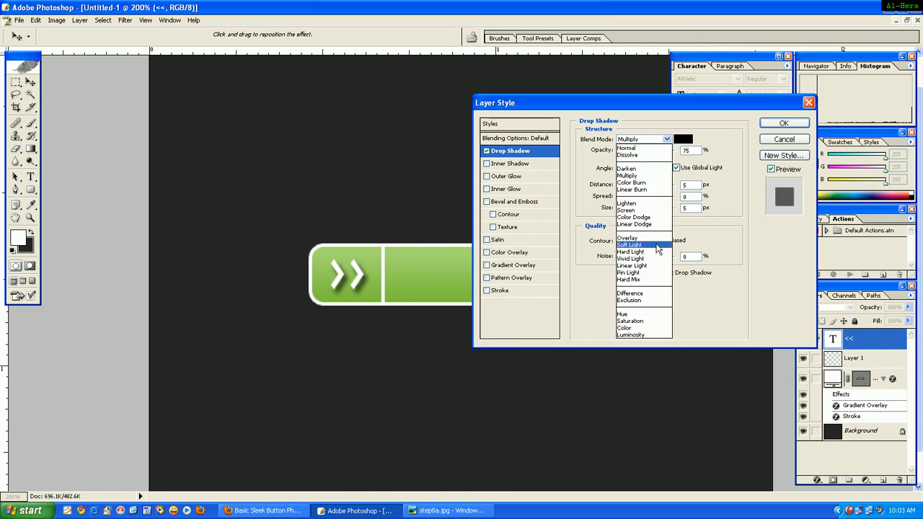
pyautogui.click(658, 245)
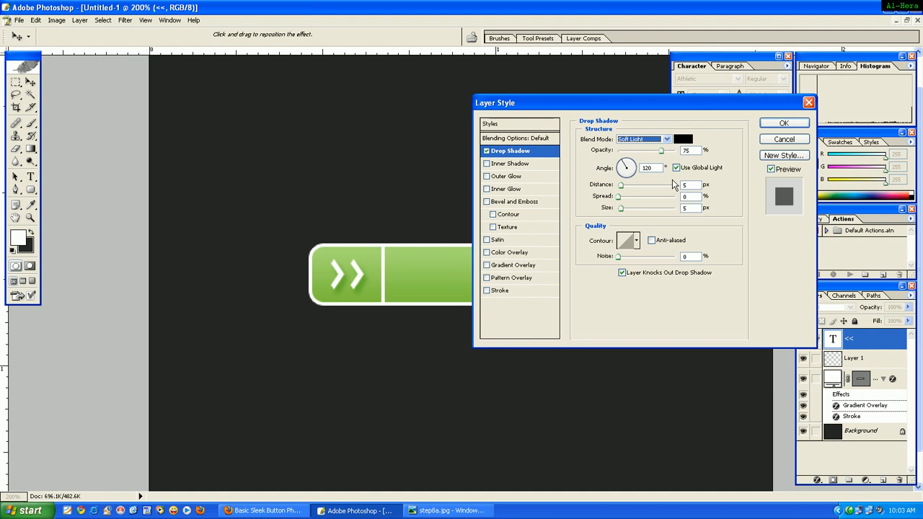
pyautogui.moveTo(661, 150); pyautogui.dragTo(674, 151)
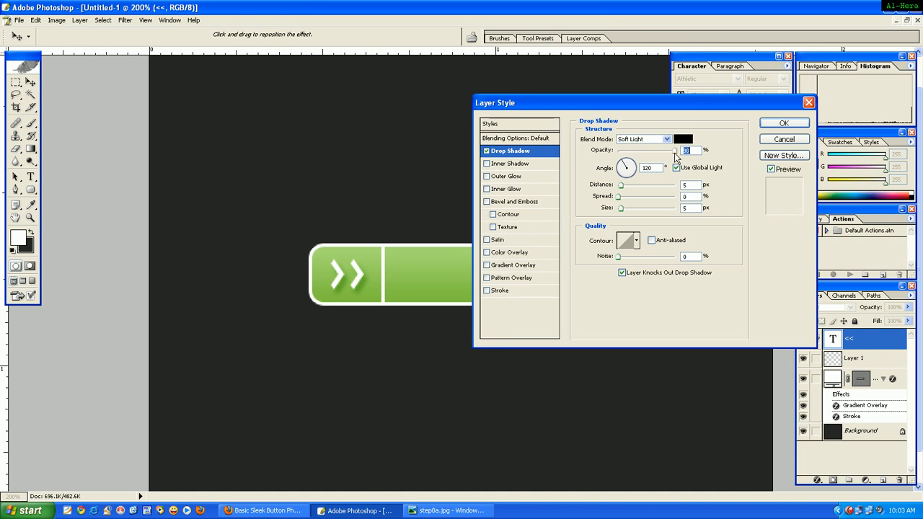
pyautogui.click(783, 123)
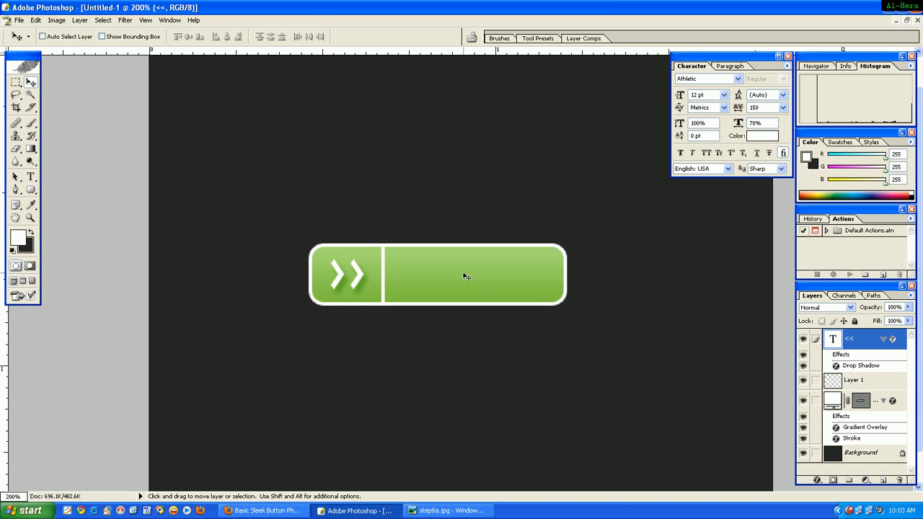
# Begin a new text layer in the button's wide right section.
pyautogui.press('t')
pyautogui.click(31, 178)
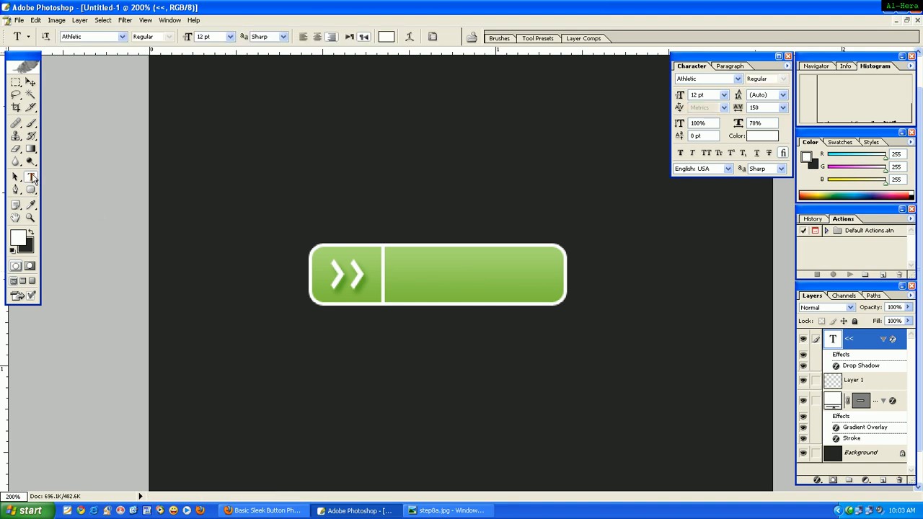
pyautogui.click(444, 277)
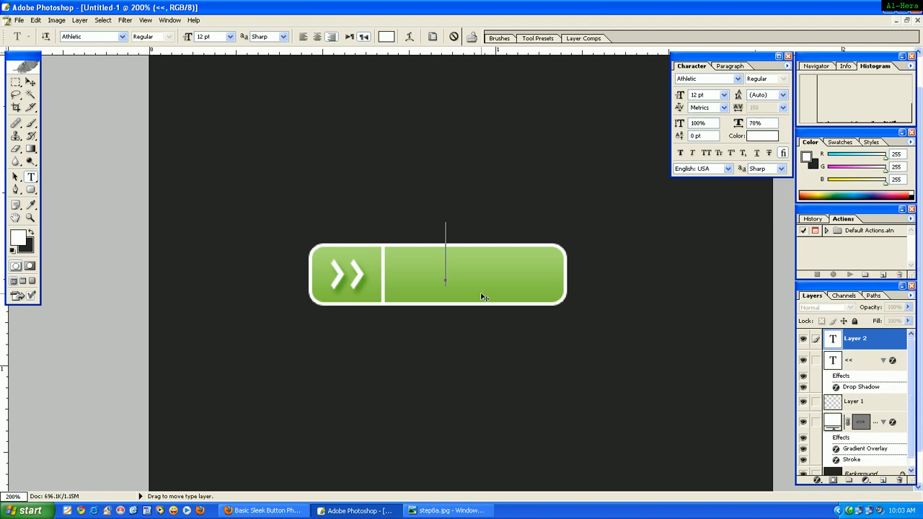
pyautogui.write('N')
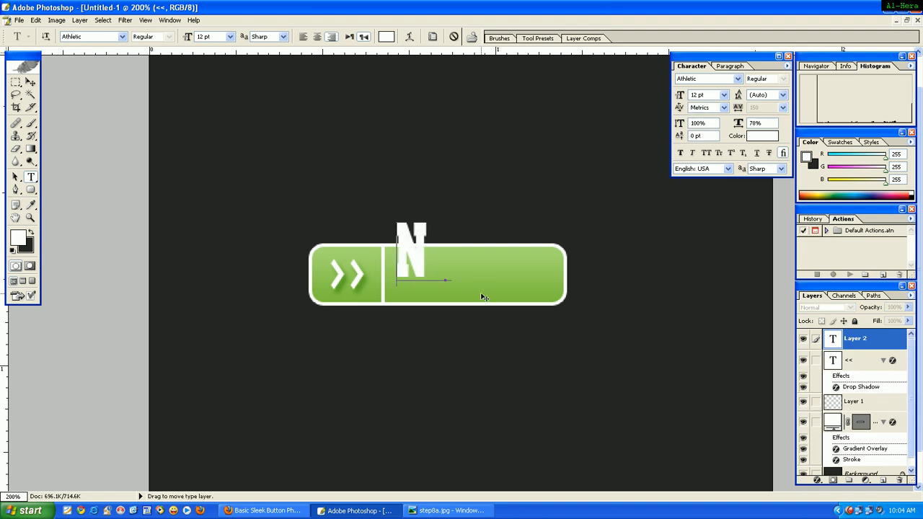
pyautogui.press('BackSpace')
pyautogui.press('BackSpace')
pyautogui.press('BackSpace')
pyautogui.press('BackSpace')
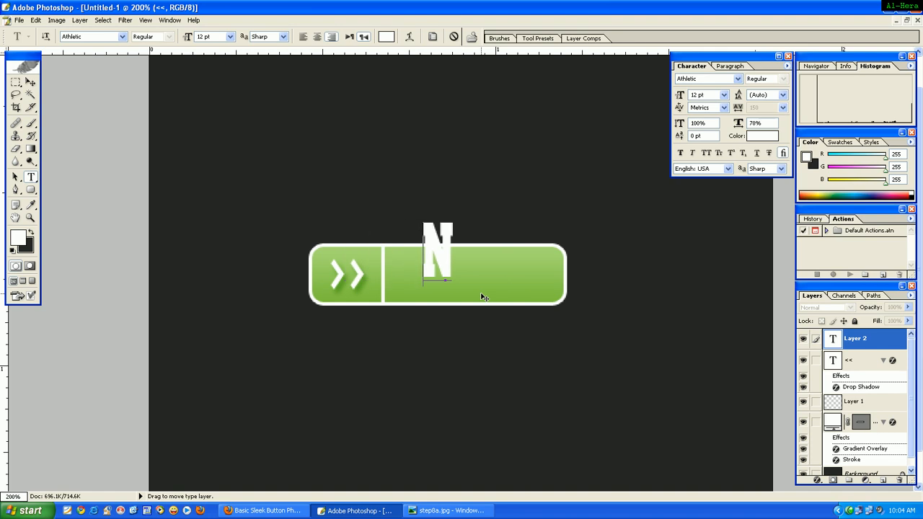
# Enter NEWS in 12 pt Arial and centre the text in the button's wide right section.
pyautogui.click(716, 81)
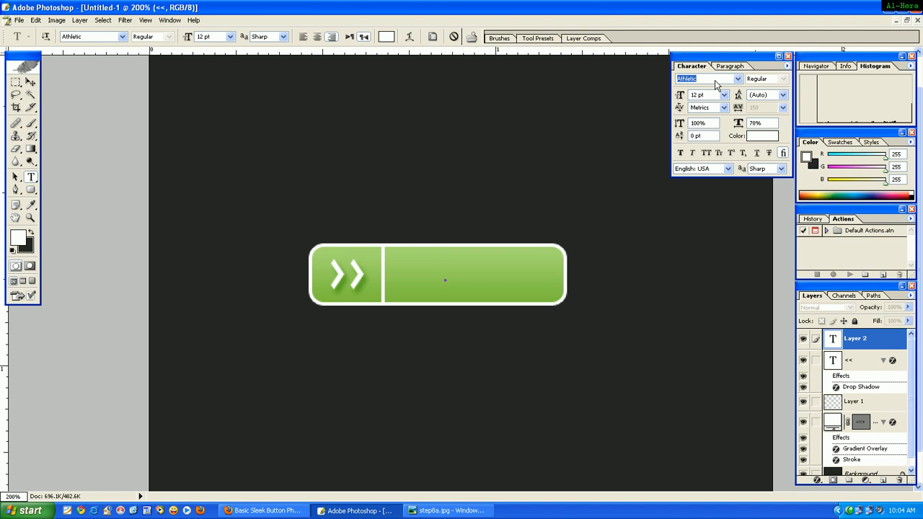
pyautogui.write('Arial')
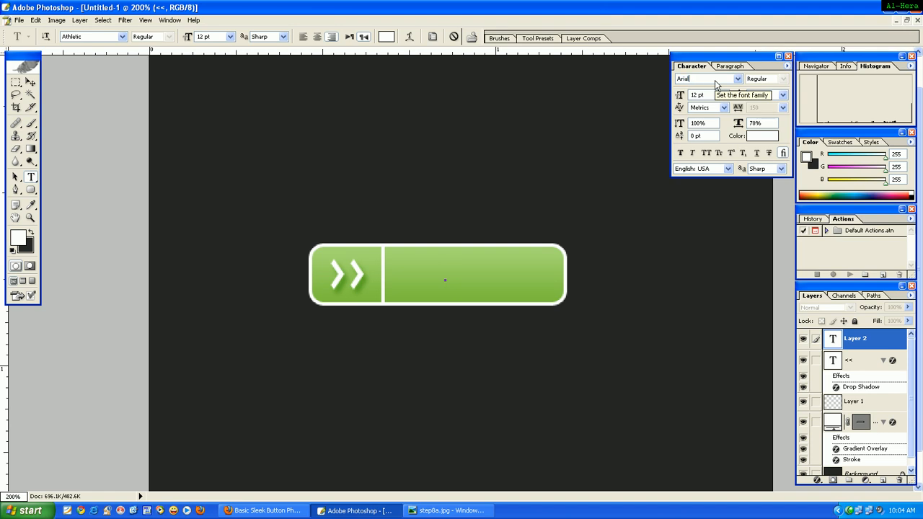
pyautogui.press('Return')
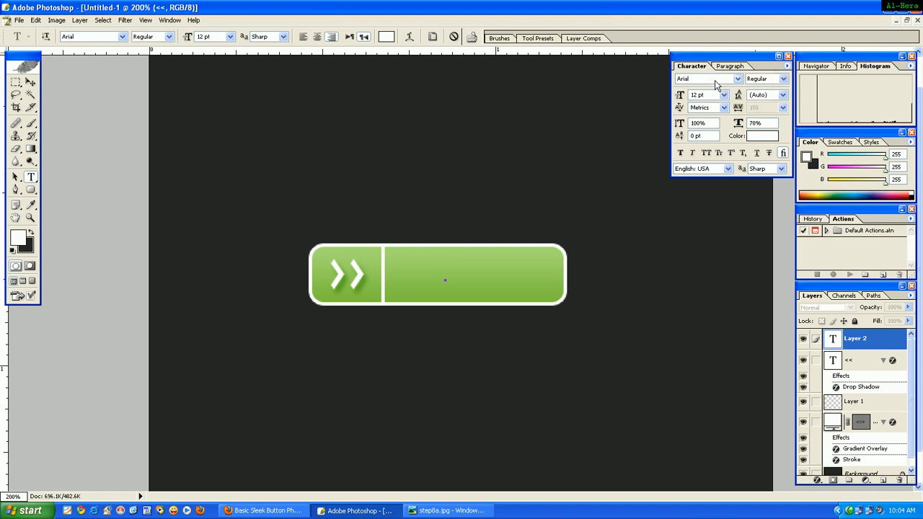
pyautogui.write('A')
pyautogui.press('BackSpace')
pyautogui.write('NEWS')
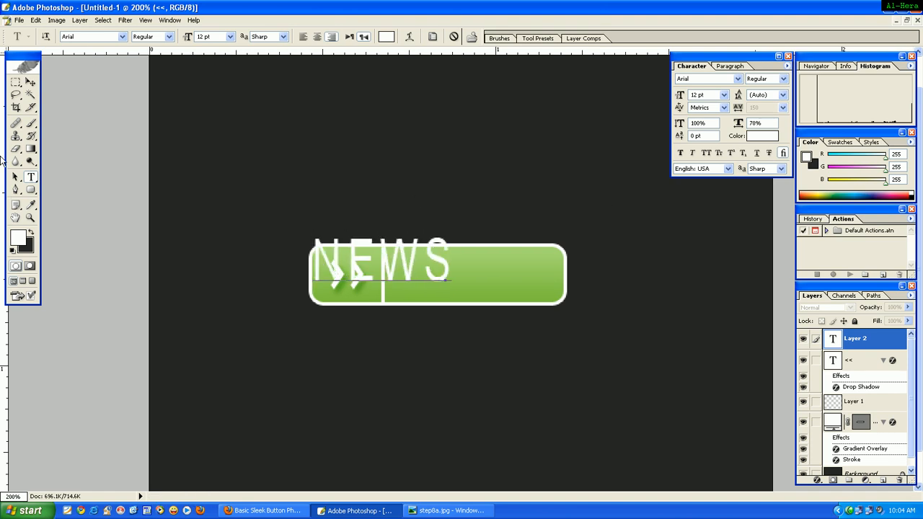
pyautogui.click(30, 82)
pyautogui.moveTo(363, 260); pyautogui.dragTo(455, 274)
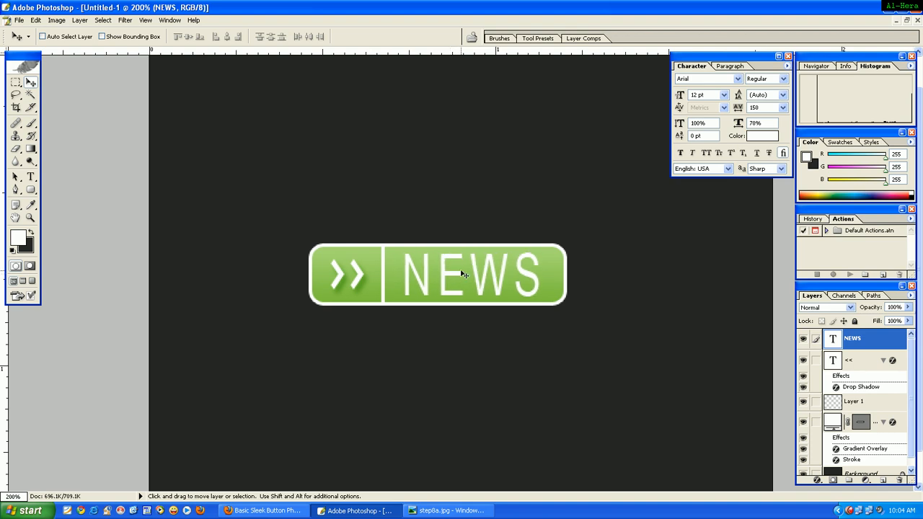
# Reduce the NEWS text to 8 pt and reposition it in the middle of the button's wide right section.
pyautogui.click(724, 96)
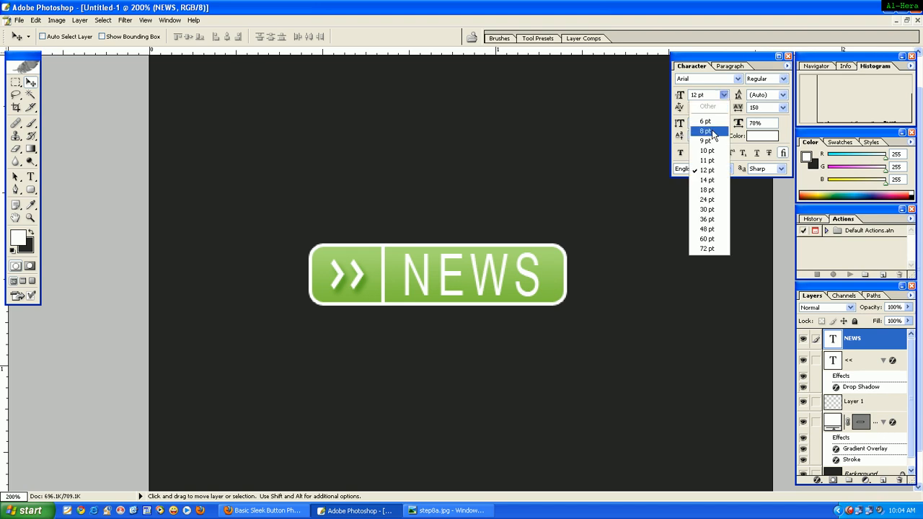
pyautogui.click(706, 130)
pyautogui.moveTo(513, 284); pyautogui.dragTo(490, 280)
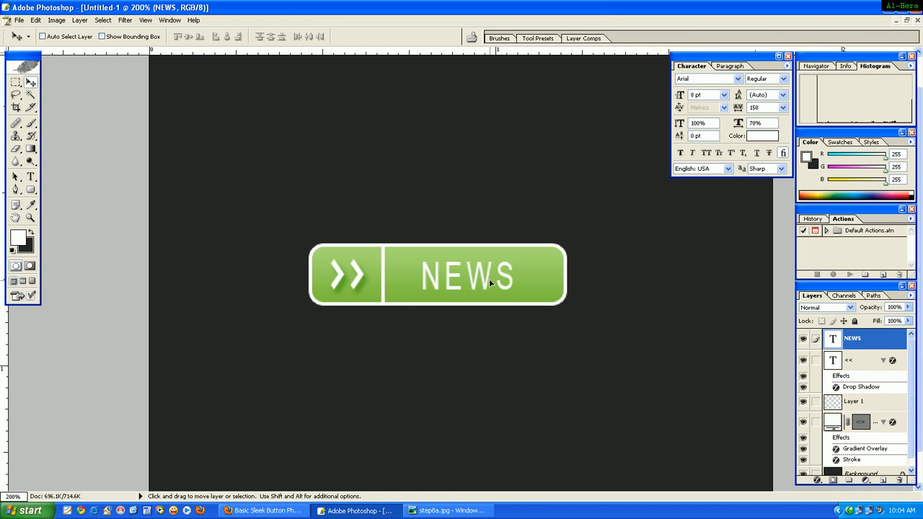
# Add a Drop Shadow to the NEWS text with Soft Light blend mode and 100% opacity.
pyautogui.click(80, 21)
pyautogui.moveTo(104, 76)
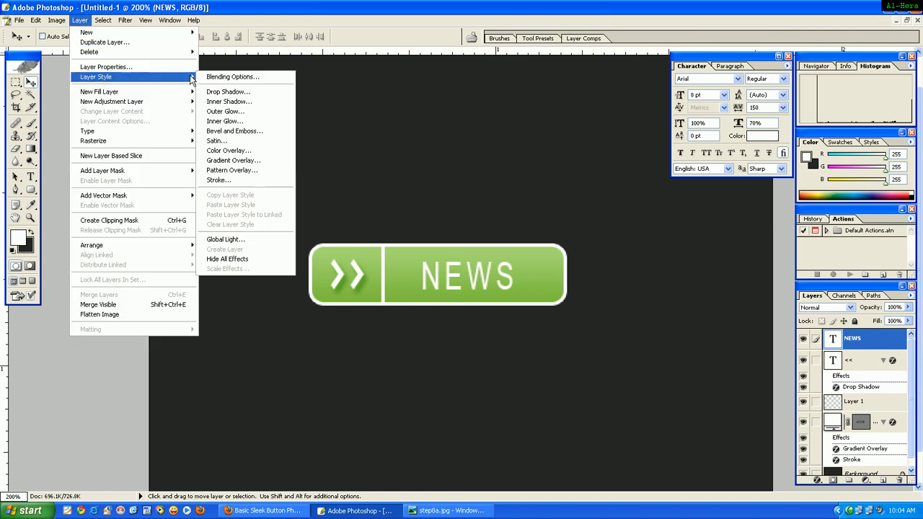
pyautogui.click(244, 92)
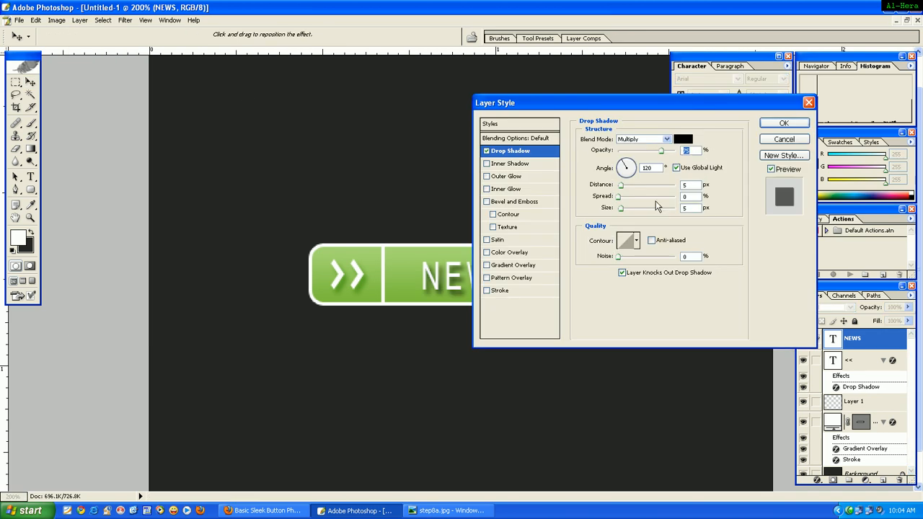
pyautogui.moveTo(661, 152); pyautogui.dragTo(674, 151)
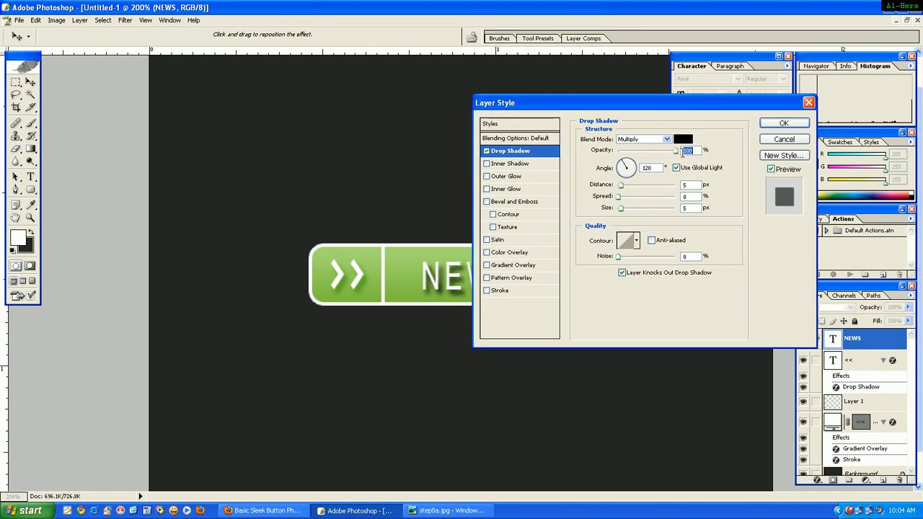
pyautogui.click(667, 139)
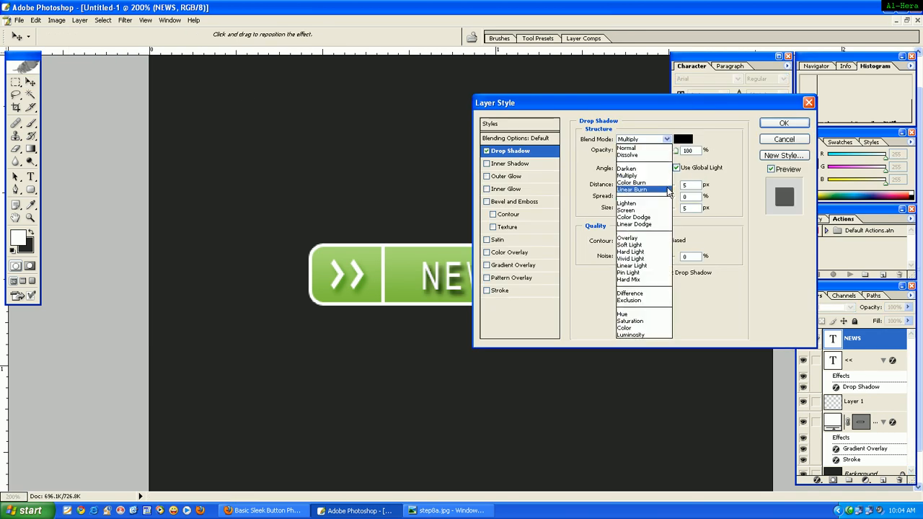
pyautogui.click(657, 251)
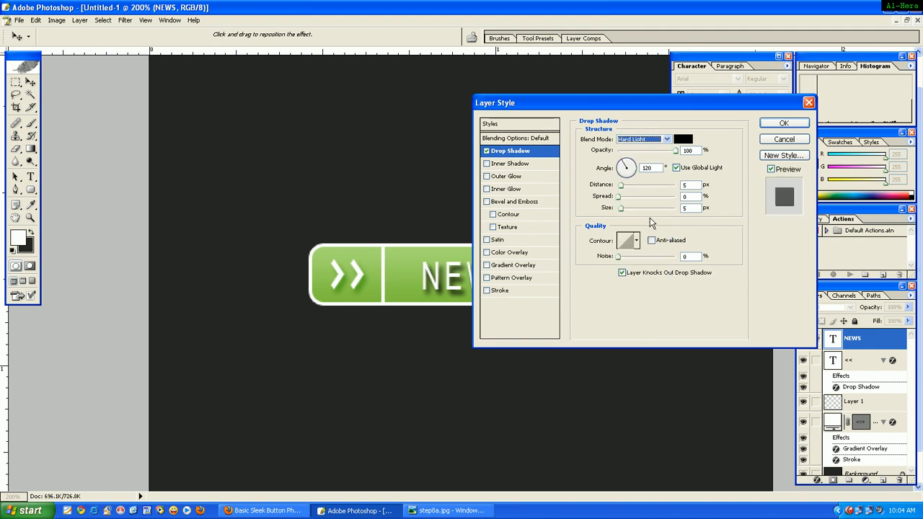
pyautogui.click(664, 139)
pyautogui.click(656, 246)
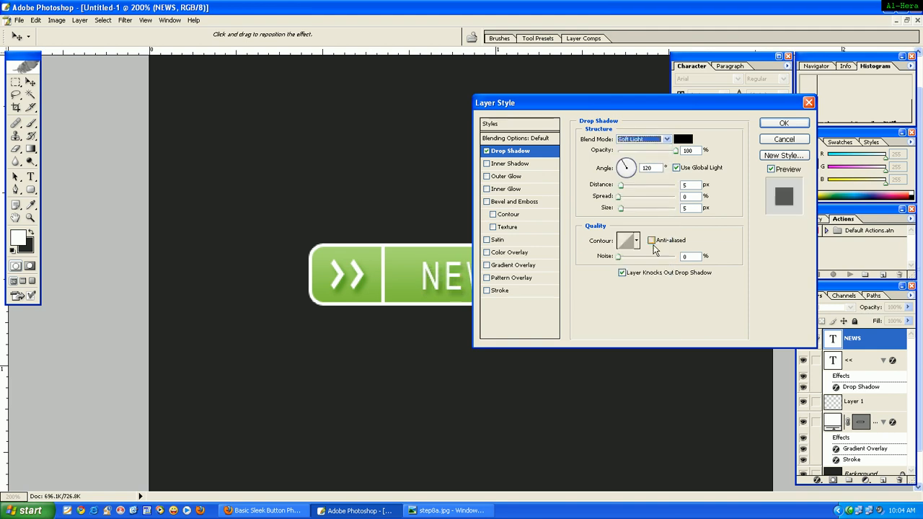
pyautogui.click(795, 123)
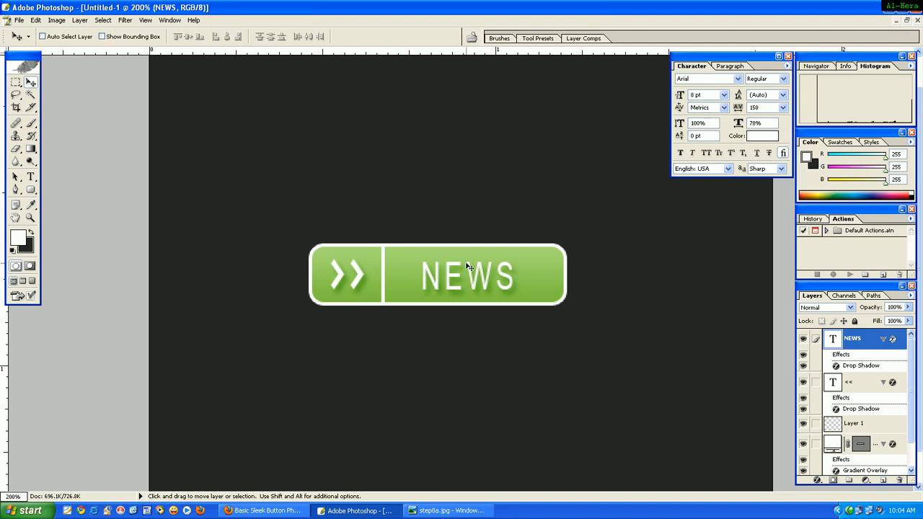
pyautogui.hotkey('ctrl', '-')
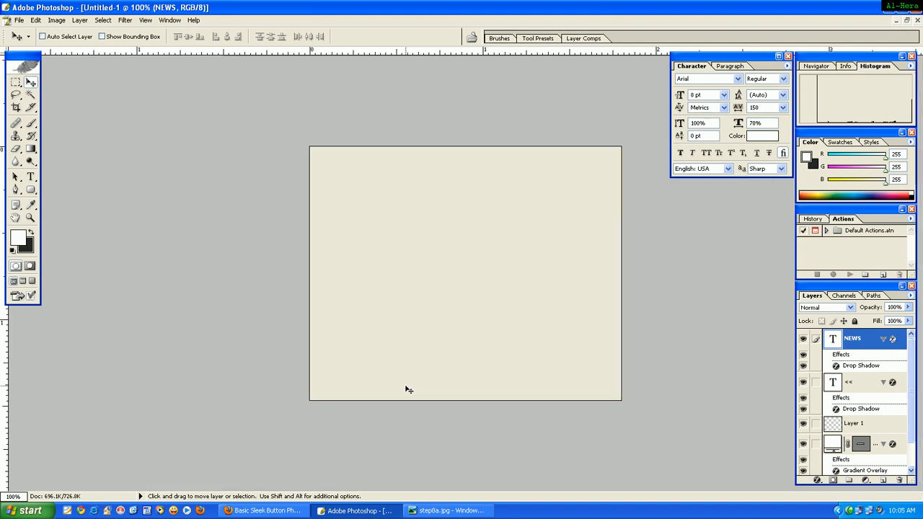